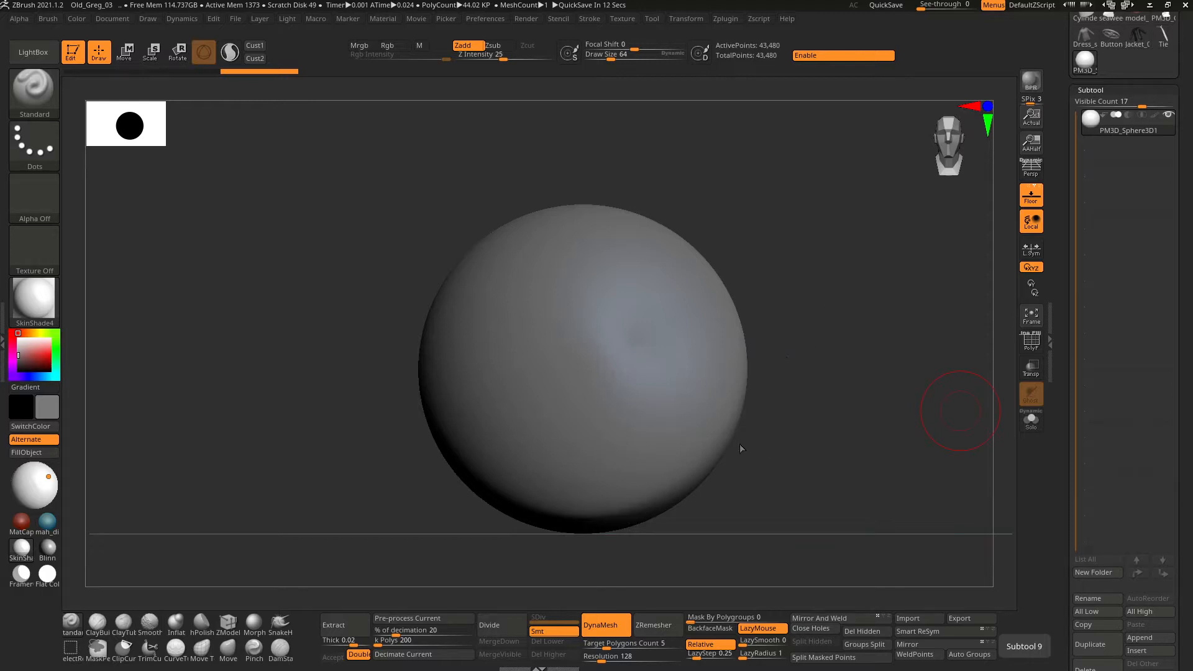
Step: Try pulling the sphere's upper area outward with the Move brush at a draw size of 257
left_click_drag(786, 462, 719, 453, "alt")
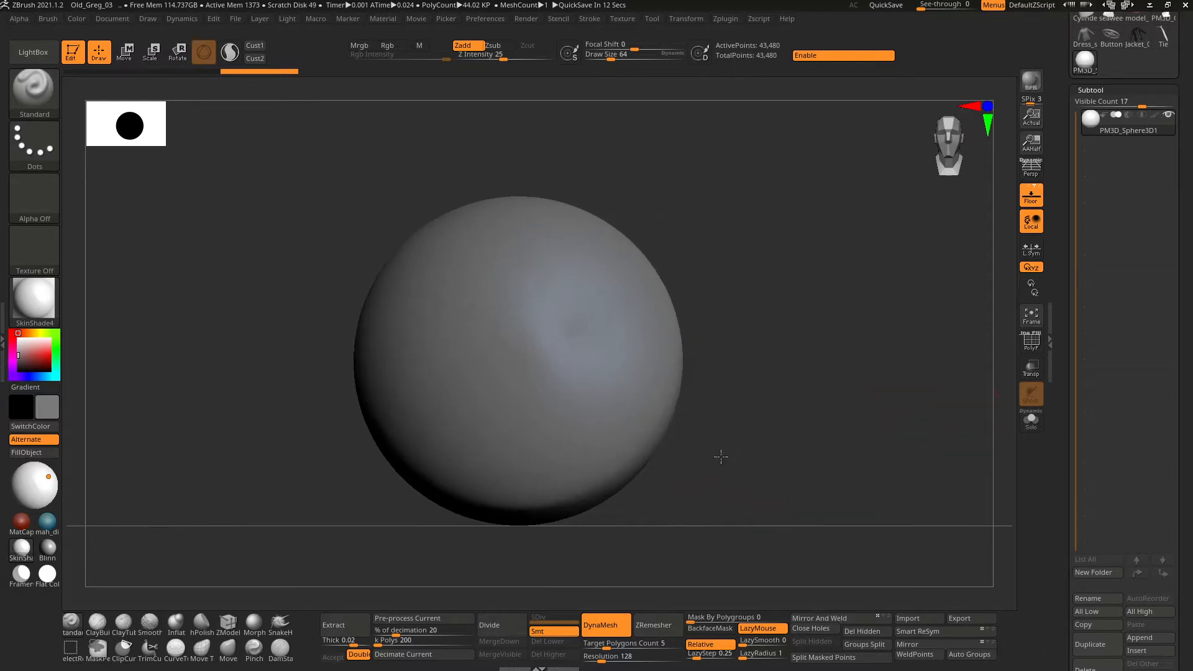
left_click(225, 654)
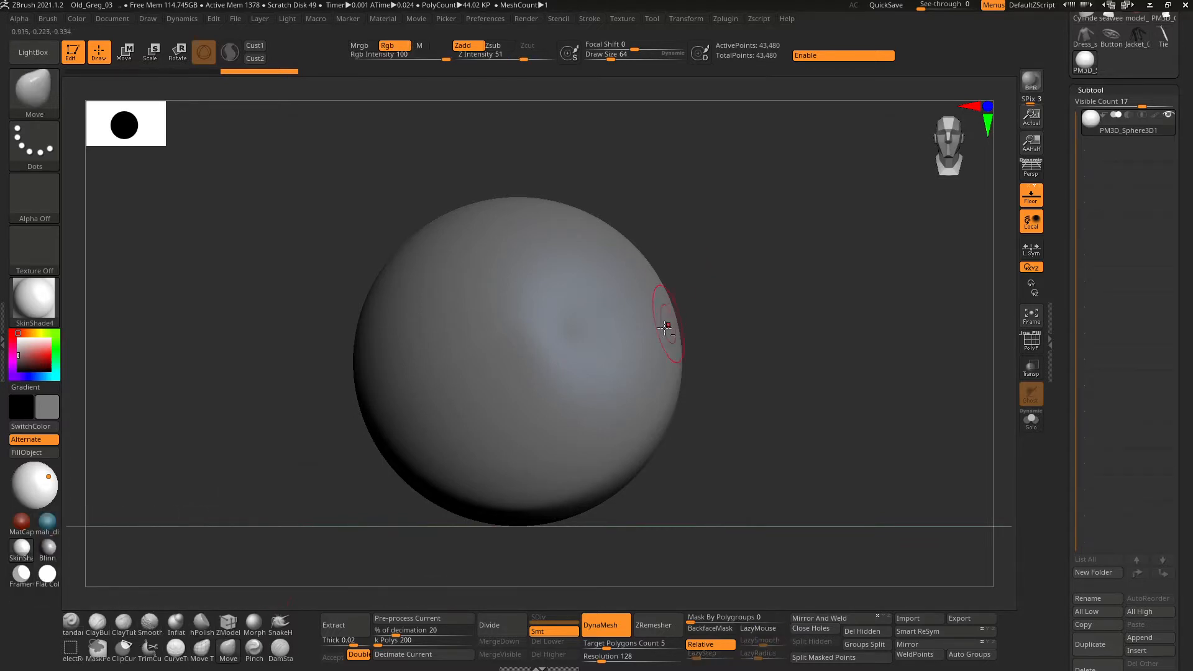
mouse_move(666, 325)
right_mouse_down("alt")
mouse_move(677, 348)
mouse_move(609, 352)
right_mouse_up("alt")
key("space")
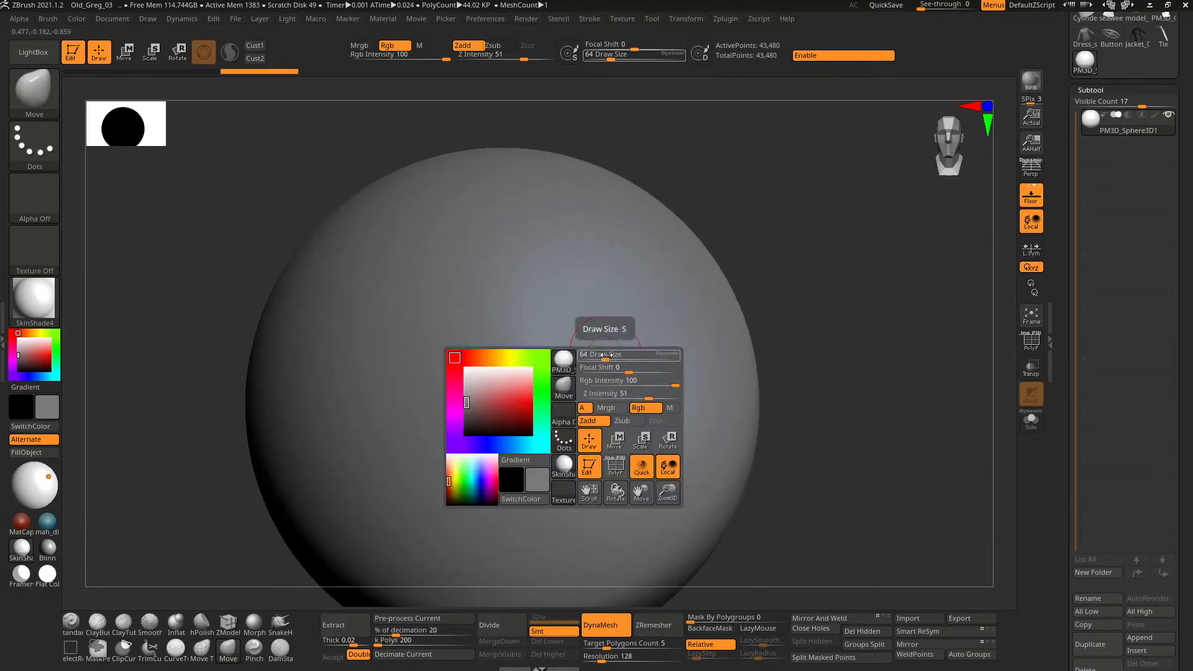
right_click_drag(669, 341, 521, 361, "alt")
mouse_move(521, 361)
right_mouse_down("alt")
mouse_move(631, 362)
mouse_move(636, 352)
mouse_move(594, 334)
right_mouse_up("alt")
key("space")
mouse_move(590, 292)
left_mouse_down()
mouse_move(613, 294)
mouse_move(693, 210)
left_mouse_up()
key("ctrl+z")
left_click_drag(601, 338, 703, 218)
key("ctrl+z")
left_click_drag(624, 305, 700, 195)
key("ctrl+z")
Step: Try pulling the same area of the sphere with the Move Topological brush at draw size 257
left_click(201, 649)
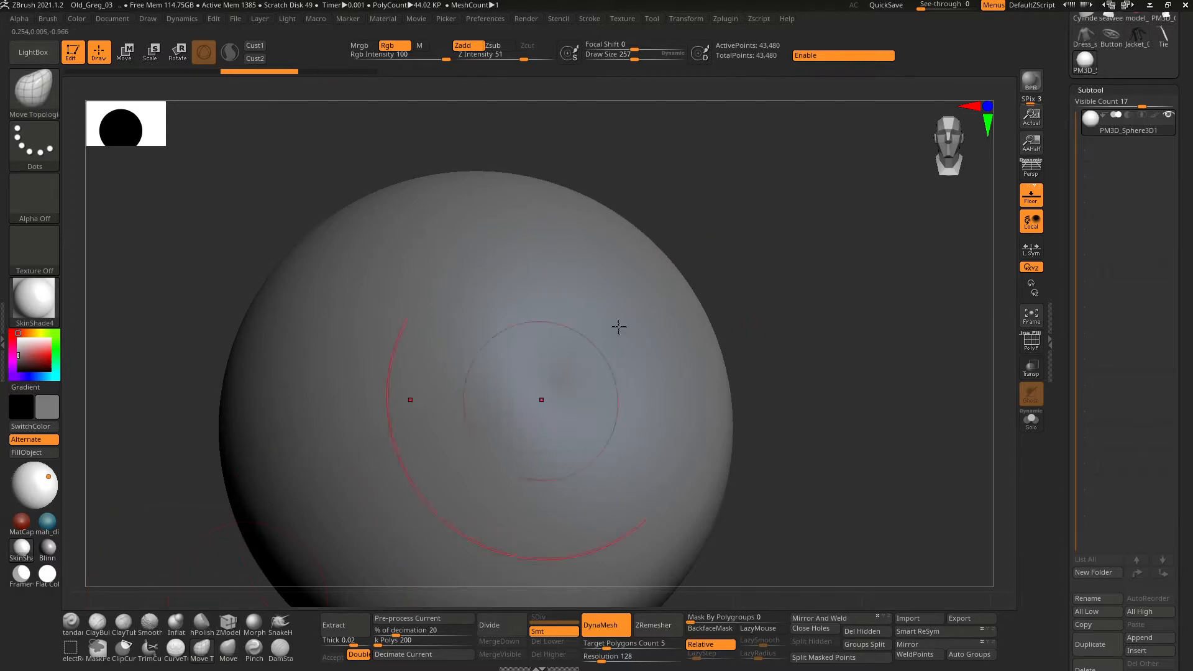
left_click_drag(631, 307, 724, 178)
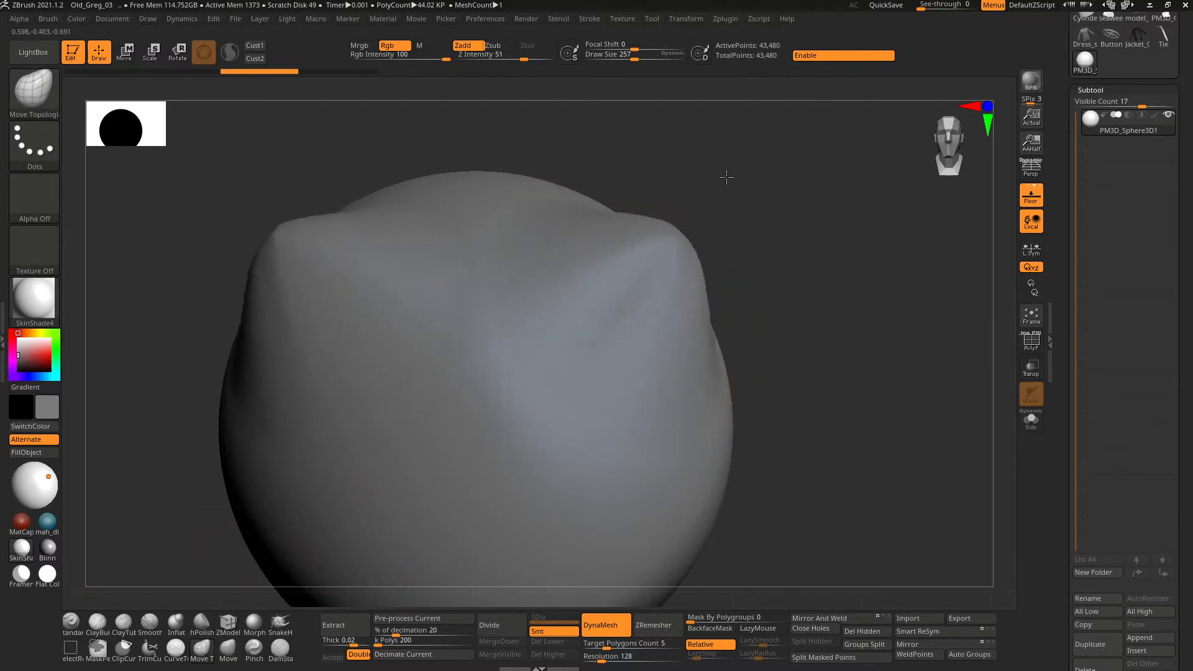
key("ctrl+z")
left_click_drag(634, 301, 706, 208)
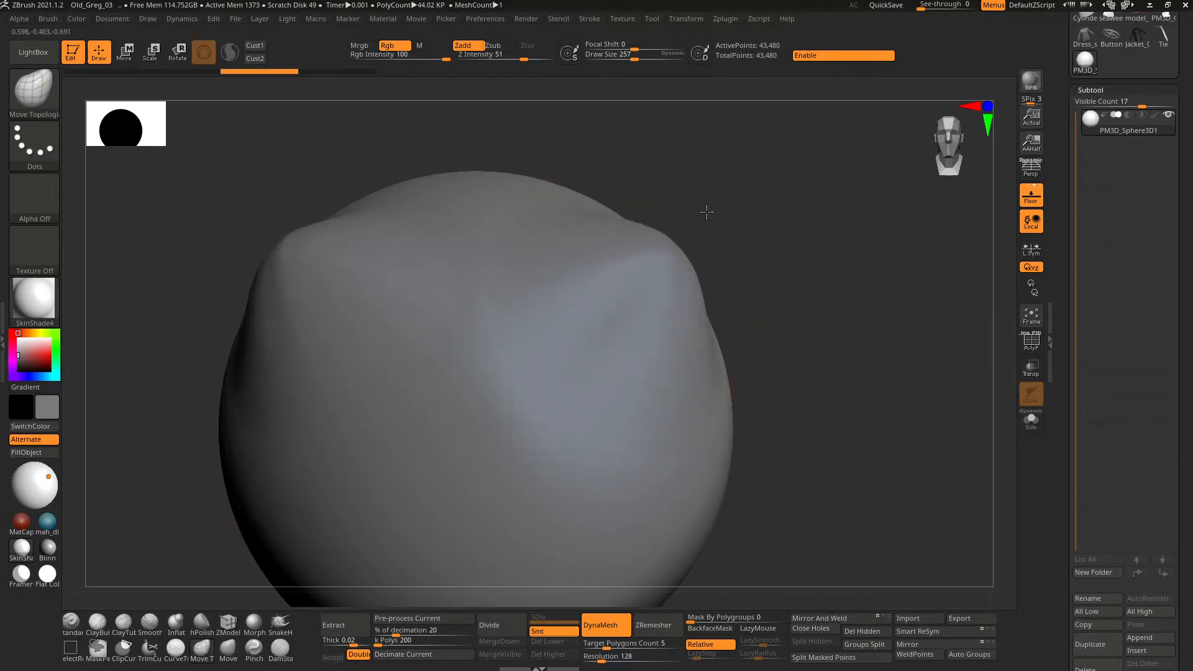
key("ctrl+z")
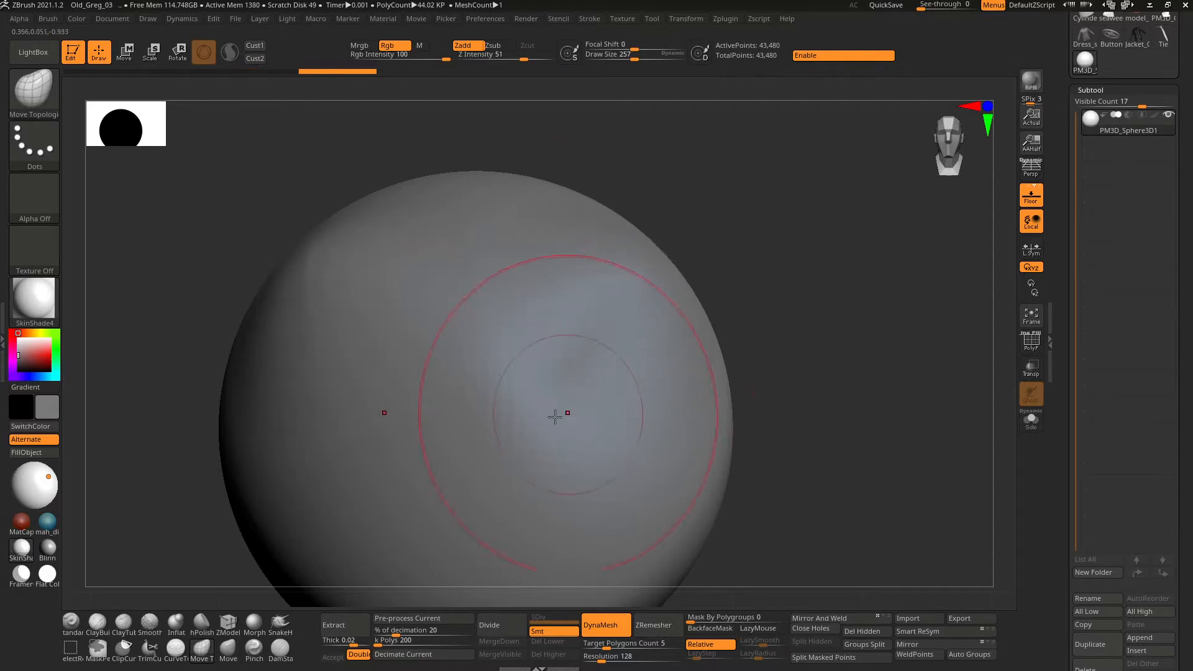
left_click_drag(556, 413, 580, 329)
key("ctrl+z")
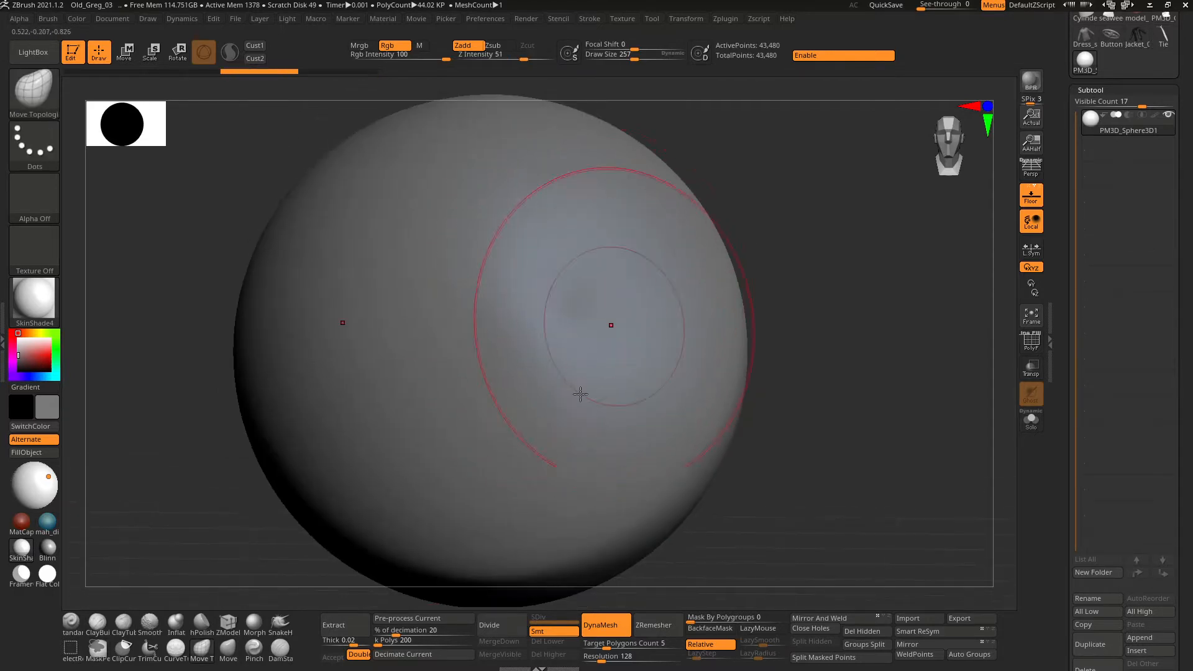
Step: Set the draw size to 99 and mask a symmetrical pair of oval eye patches on the front of the sphere
right_click_drag(581, 394, 568, 408, "ctrl")
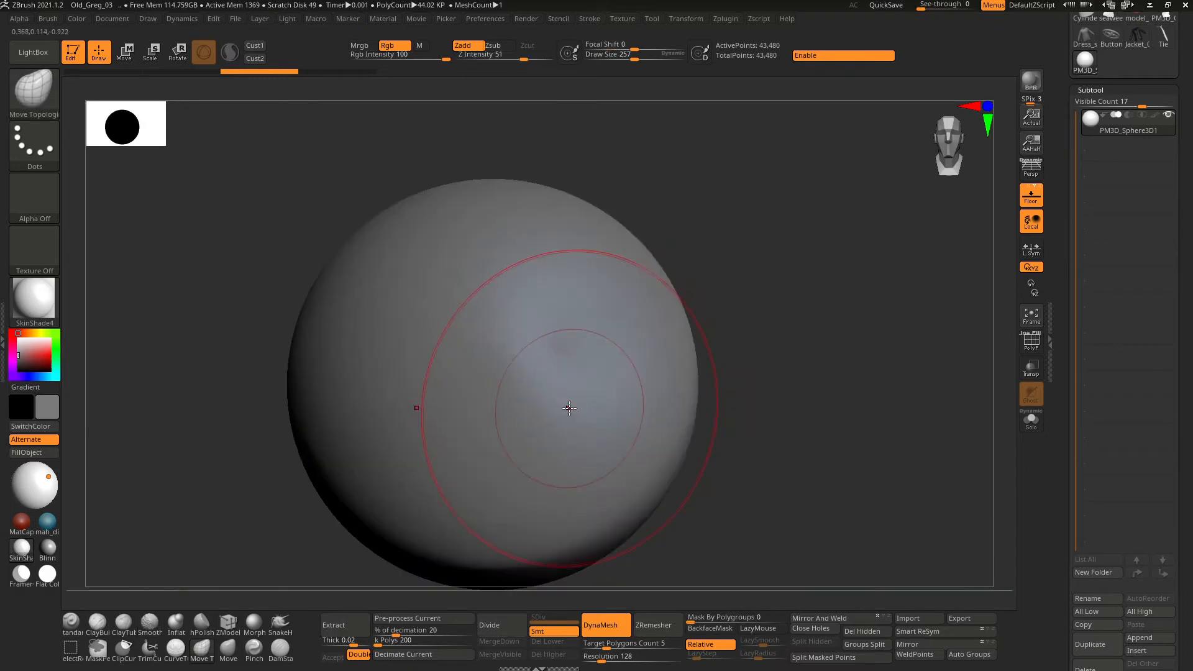
key("s")
left_click_drag(600, 338, 584, 338)
right_click_drag(559, 382, 593, 393, "alt")
right_click_drag(593, 393, 590, 401, "ctrl")
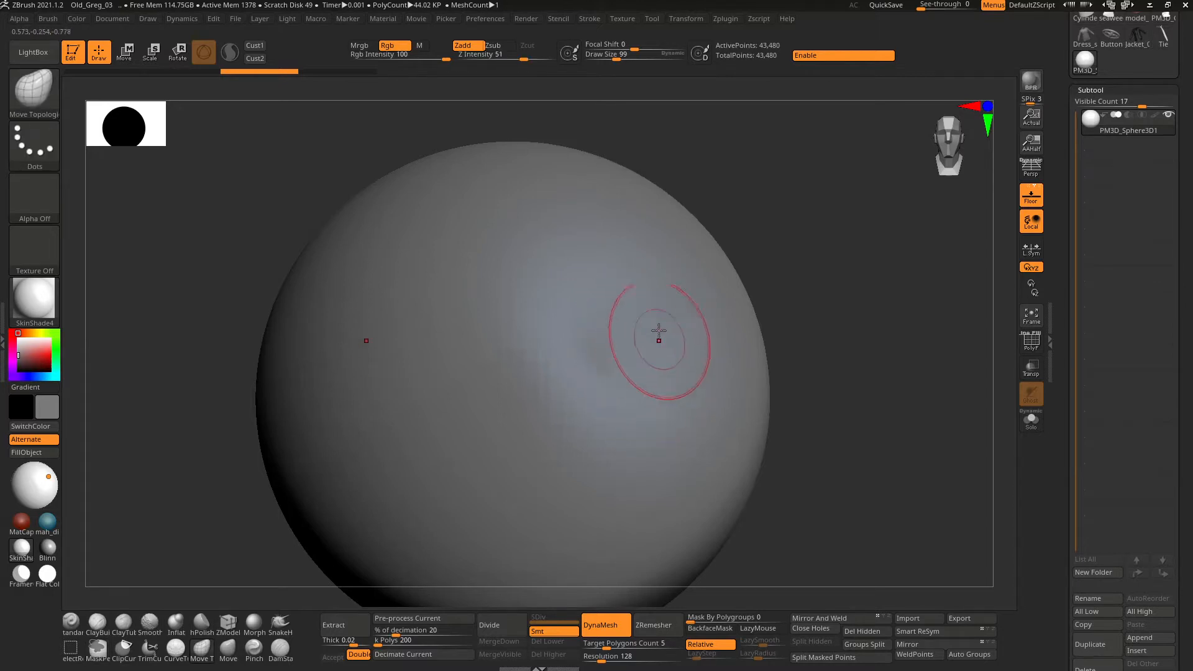
mouse_move(657, 333)
left_mouse_down("ctrl")
mouse_move(615, 292)
mouse_move(652, 369)
left_mouse_up("ctrl")
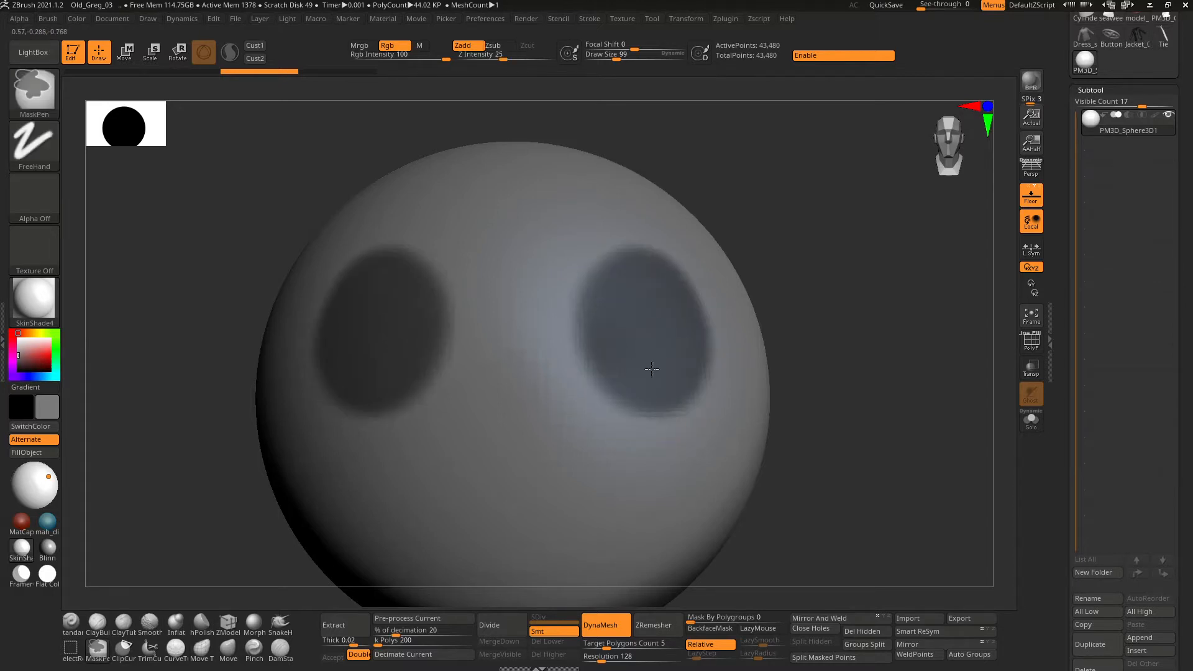
Step: Extract the masked ovals at 0.02 thickness, accept them as a new subtool, and clear its mask
left_click(350, 622)
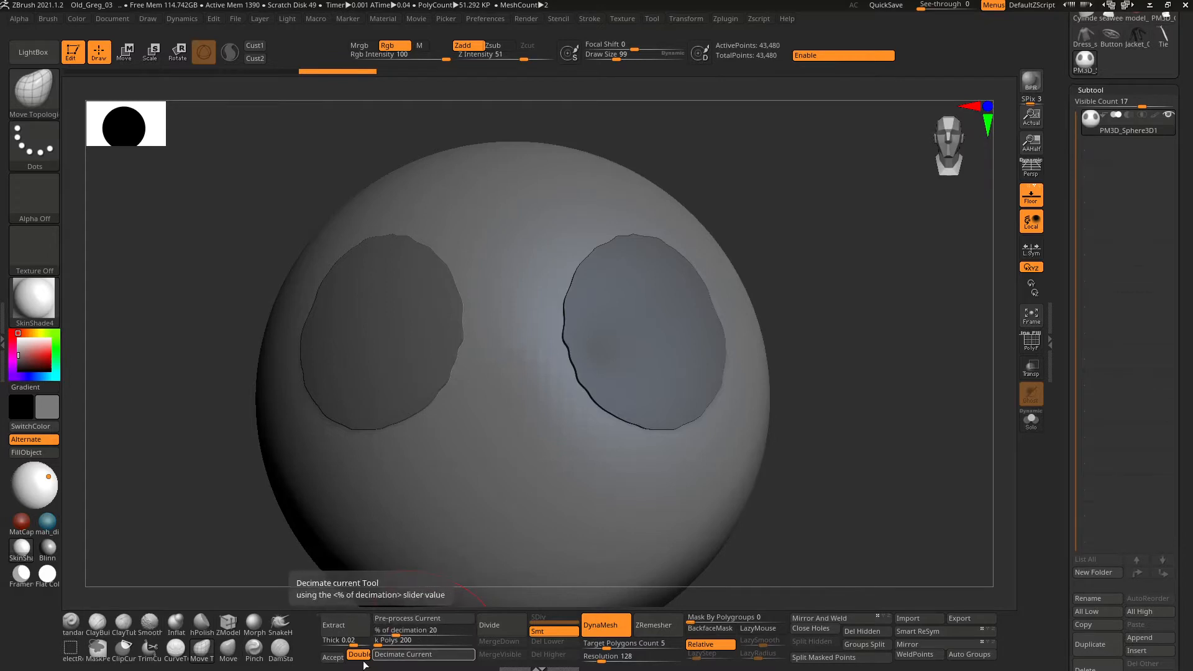
left_click(333, 658)
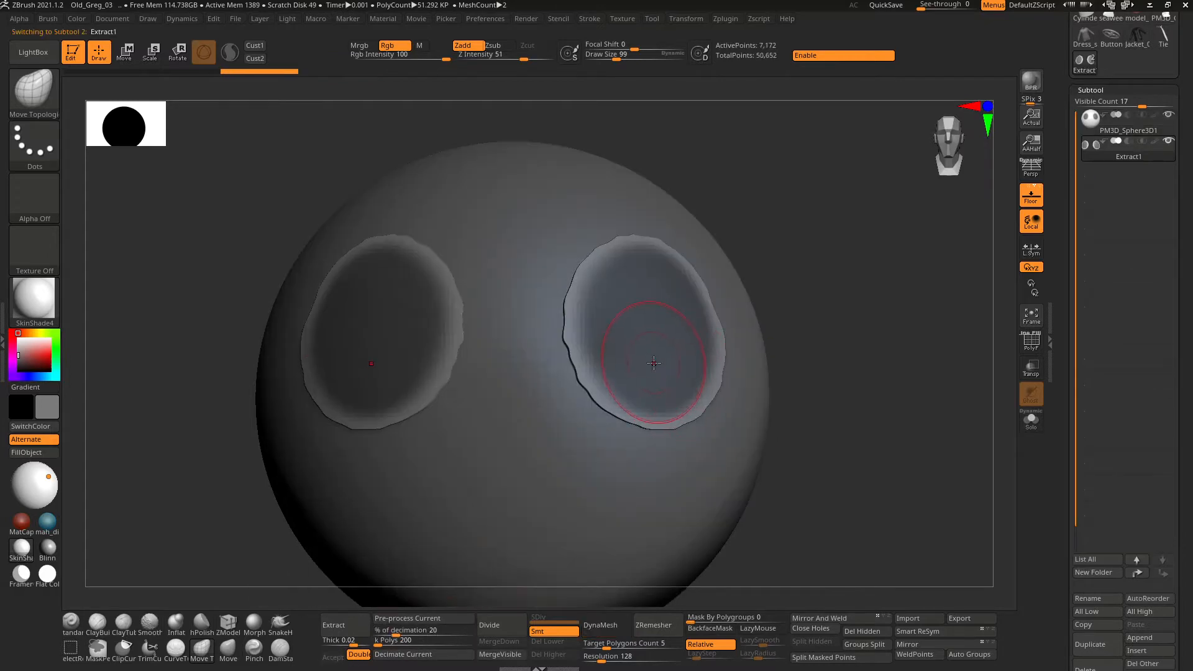
left_click_drag(838, 312, 914, 408, "ctrl")
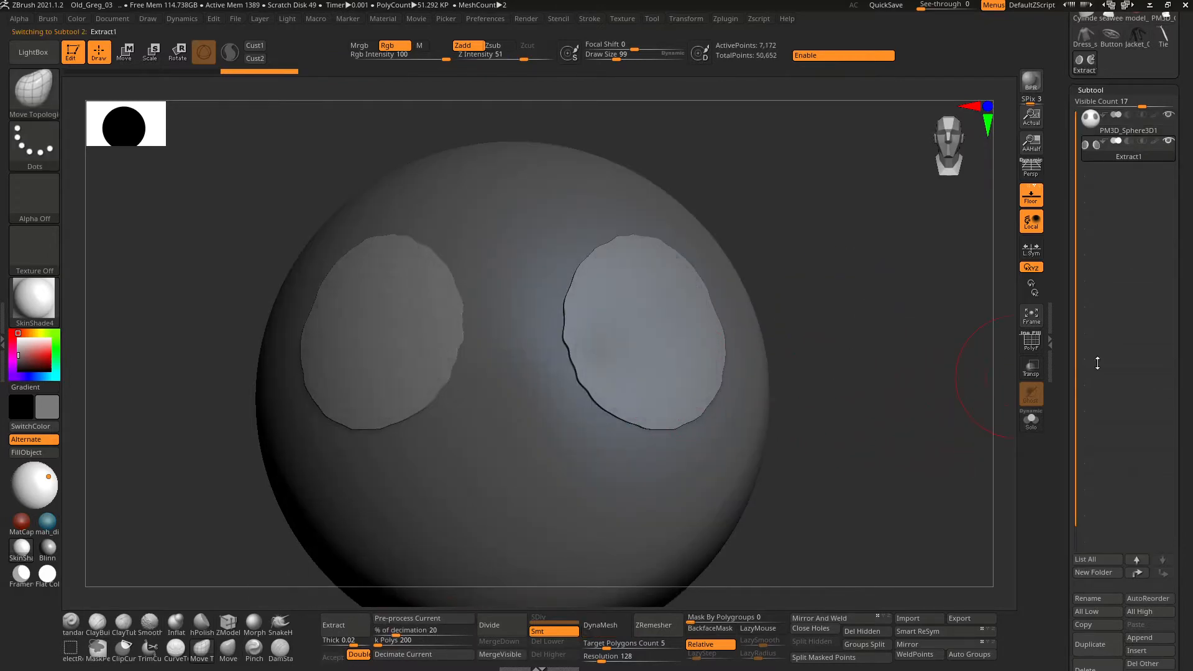
Step: Display the polygon wireframe and isolate the two extracted patches from the sphere
left_click(1035, 353)
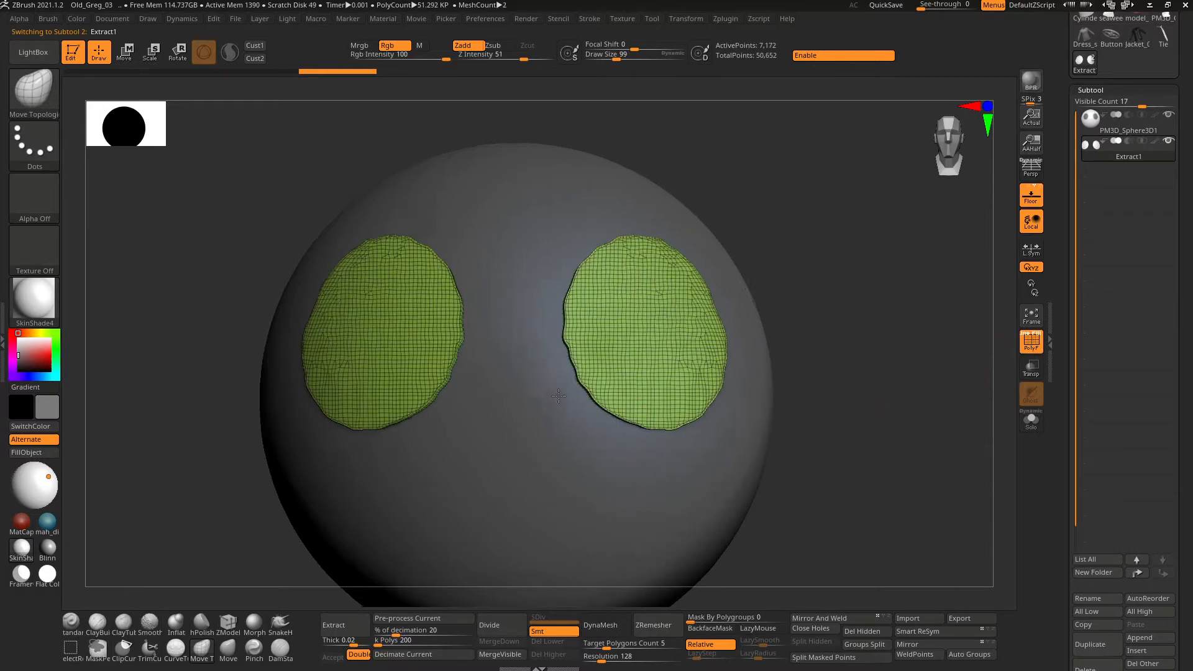
right_click_drag(558, 395, 677, 398)
left_click(1030, 420)
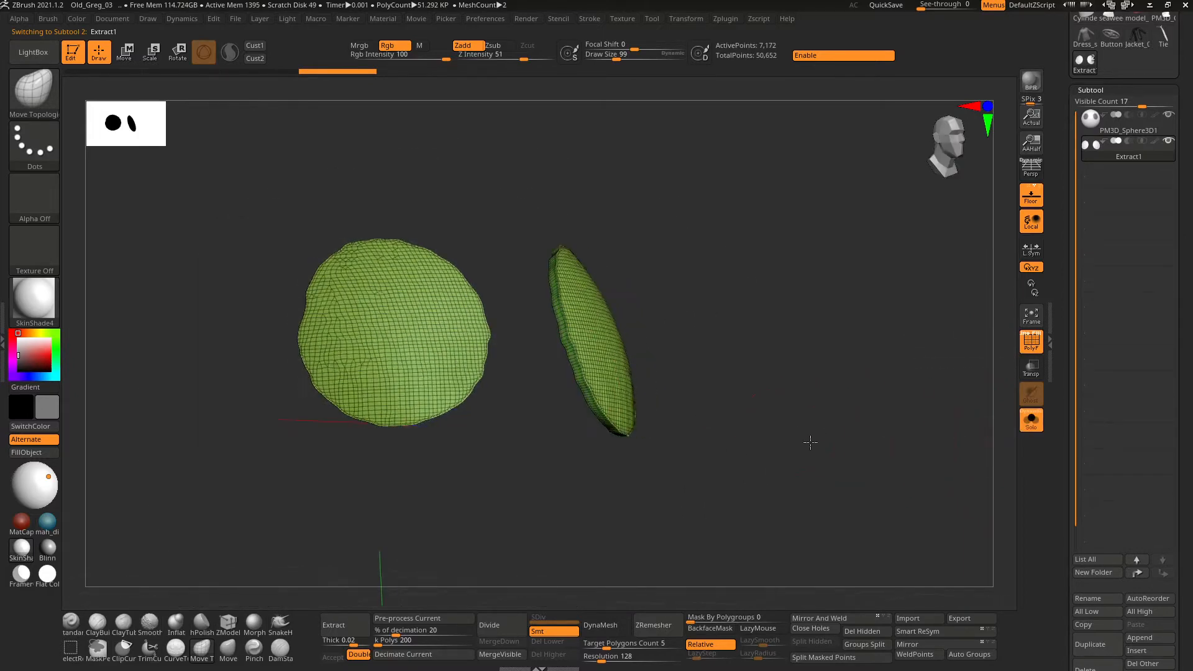
left_click_drag(810, 442, 728, 492)
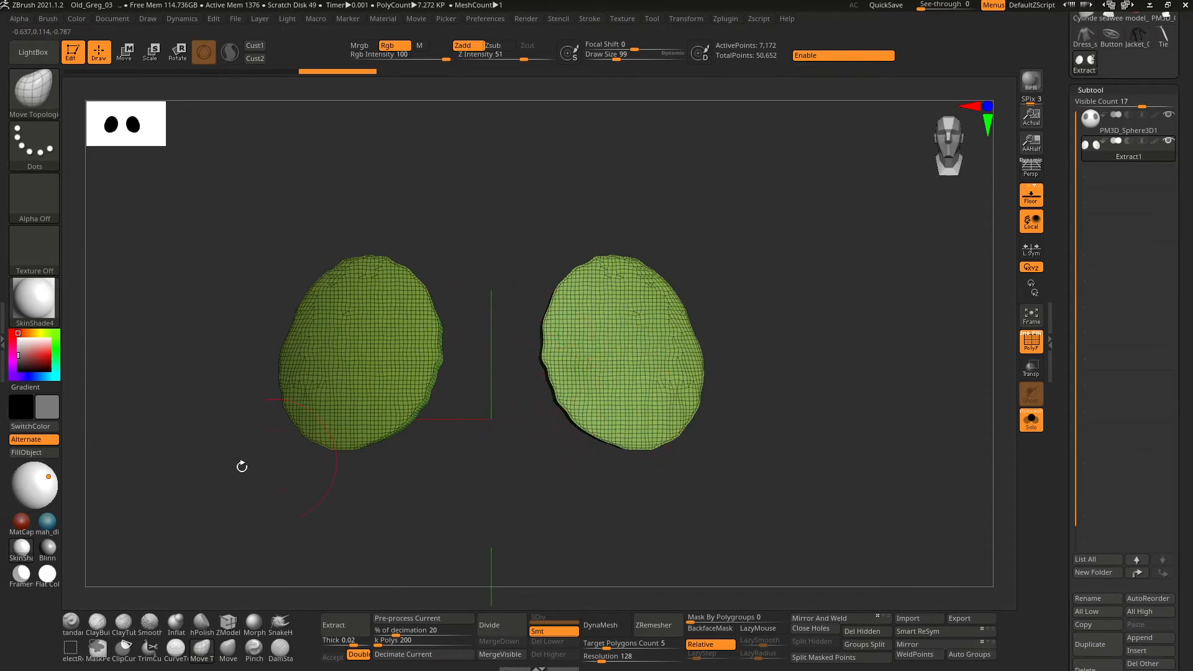
Step: Try moving the inner edge of one extracted patch with the Move brush at draw size 337
left_click(228, 647)
key("space")
left_click_drag(404, 340, 436, 337)
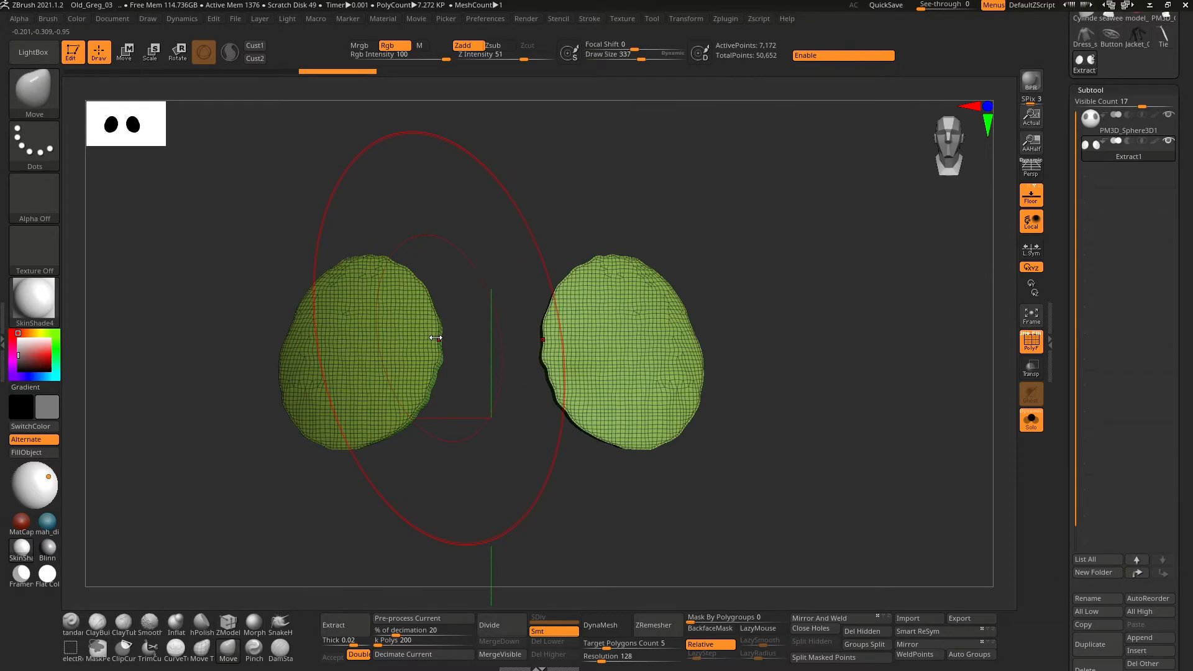
mouse_move(401, 336)
right_mouse_down()
mouse_move(430, 335)
mouse_move(517, 389)
right_mouse_up()
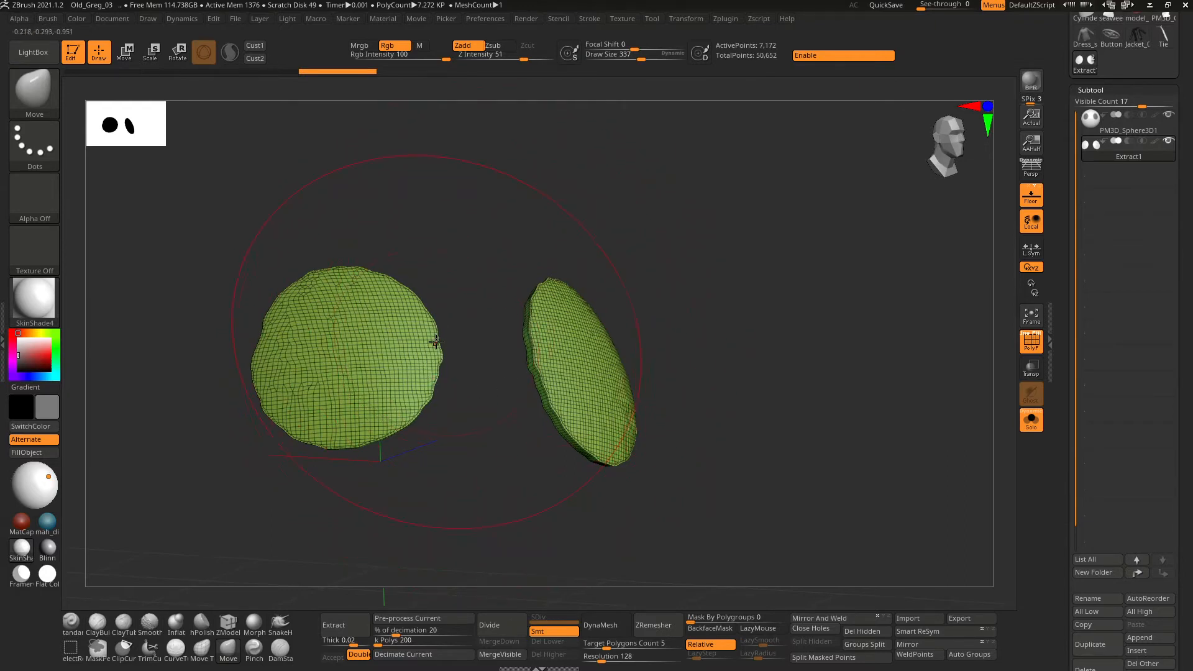
mouse_move(435, 343)
left_mouse_down()
mouse_move(480, 253)
mouse_move(403, 391)
mouse_move(514, 219)
mouse_move(413, 381)
mouse_move(502, 231)
mouse_move(447, 347)
left_mouse_up()
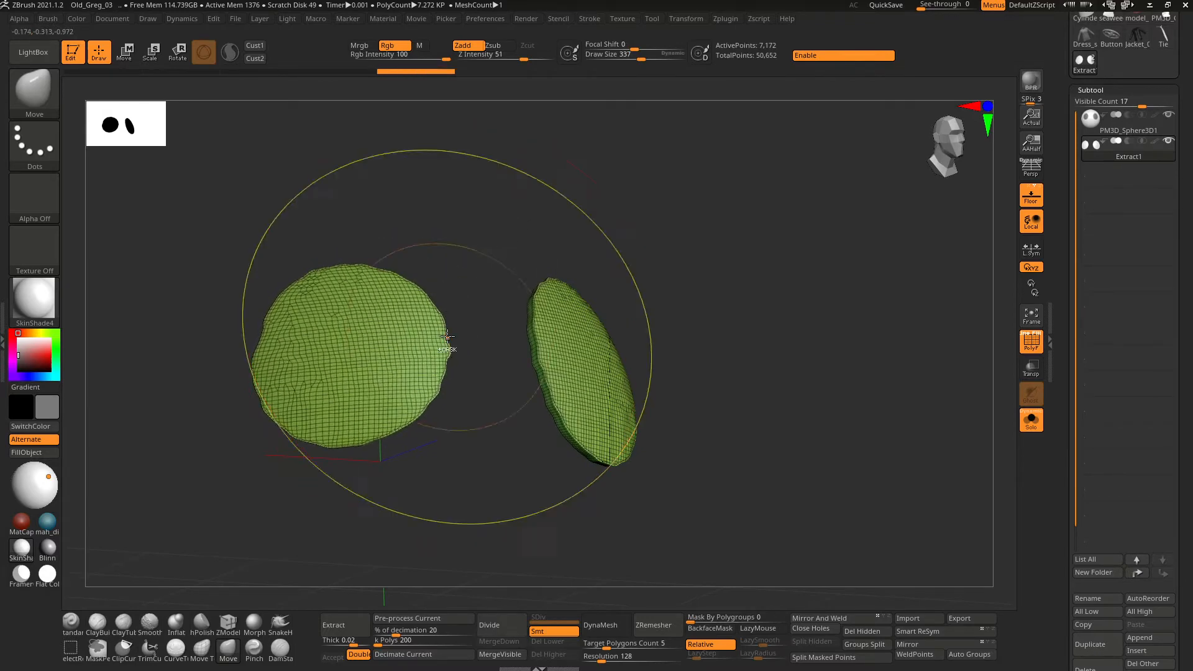
key("ctrl+z")
Step: Try pulling the extracted patches with the Move Topological brush at draw size 337
left_click_drag(533, 423, 564, 360, "alt")
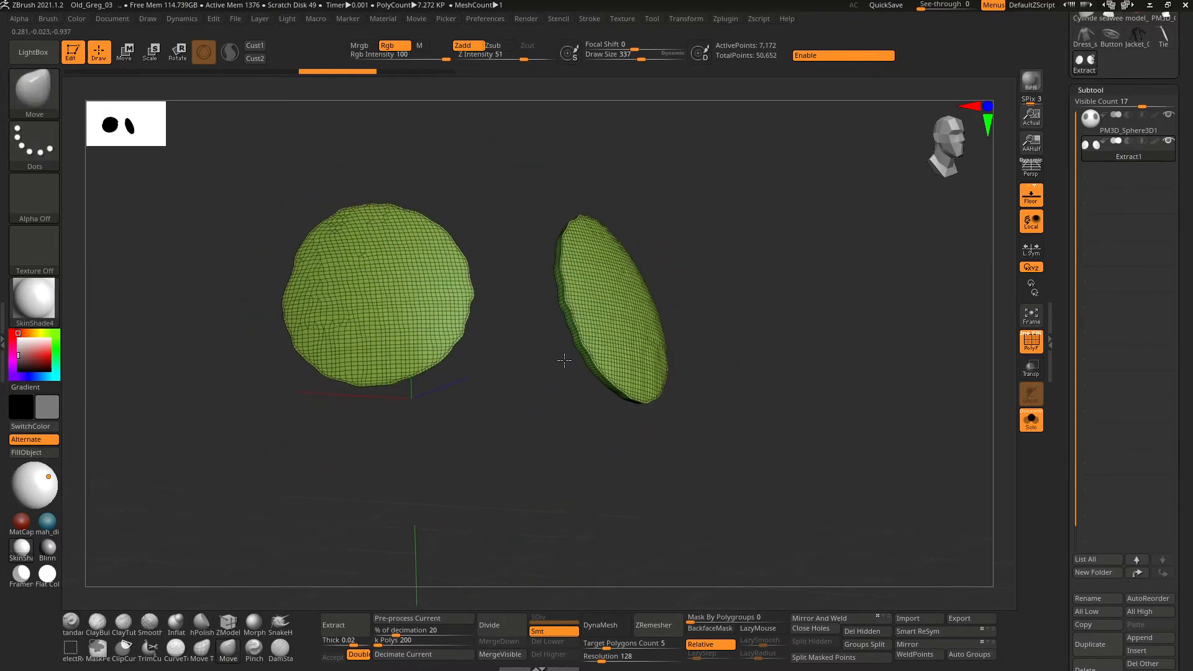
left_click(199, 649)
mouse_move(464, 310)
right_mouse_down("alt")
mouse_move(475, 334)
mouse_move(416, 323)
mouse_move(525, 314)
right_mouse_up("alt")
mouse_move(525, 314)
left_mouse_down()
mouse_move(436, 292)
mouse_move(610, 324)
mouse_move(418, 282)
left_mouse_up()
key("ctrl+z")
mouse_move(490, 371)
right_mouse_down()
mouse_move(541, 386)
mouse_move(527, 420)
right_mouse_up()
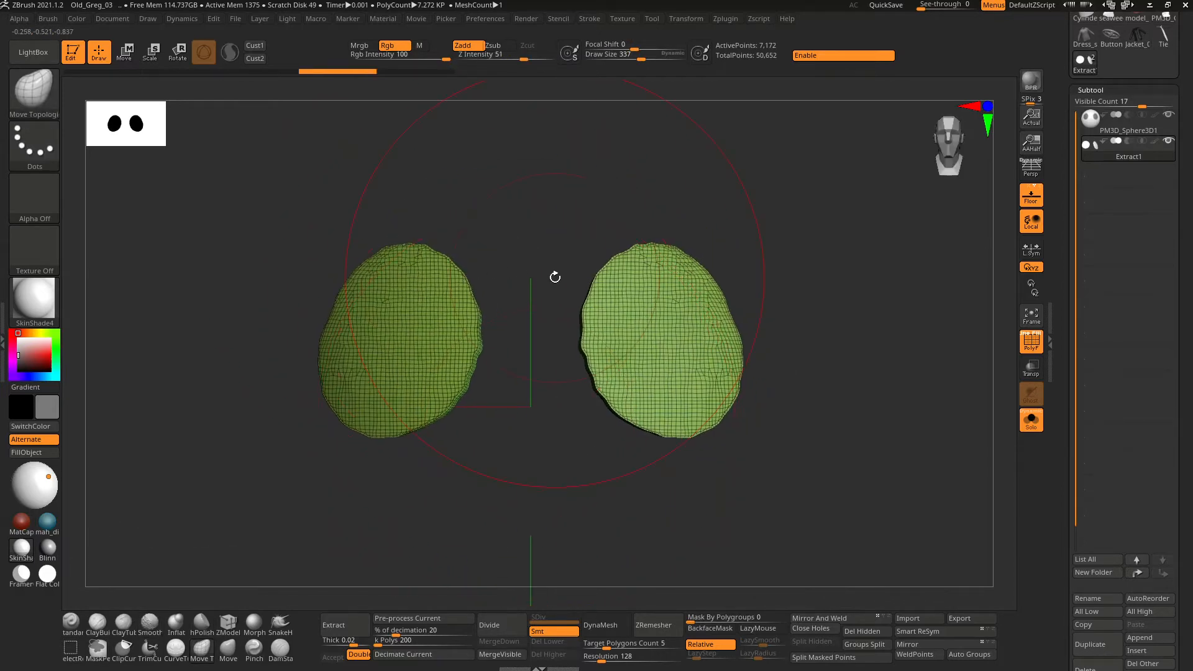
mouse_move(476, 353)
right_mouse_down()
mouse_move(456, 346)
mouse_move(477, 346)
right_mouse_up()
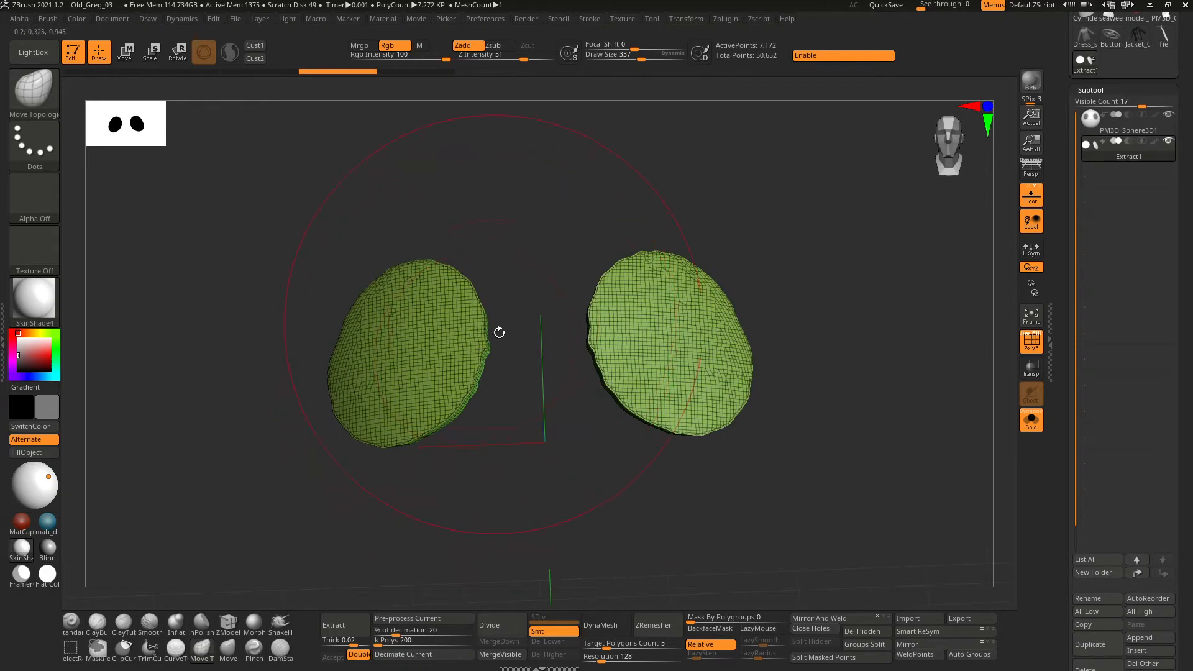
right_click_drag(474, 344, 469, 344)
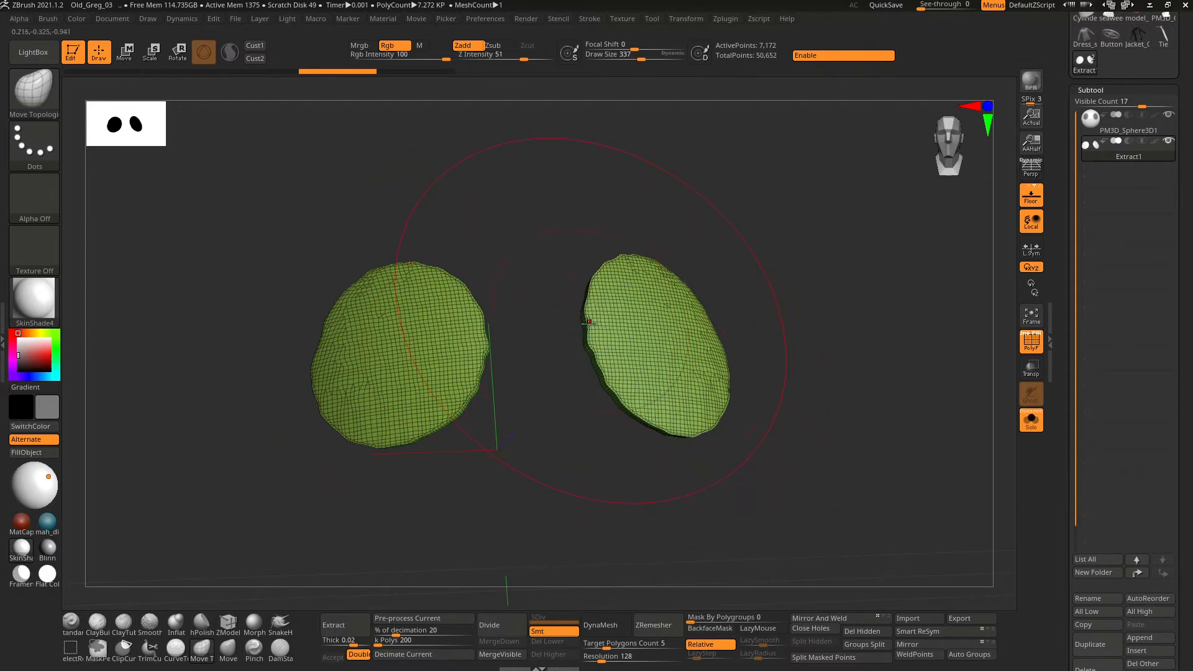
mouse_move(541, 364)
left_mouse_down()
mouse_move(463, 345)
mouse_move(536, 346)
mouse_move(278, 282)
mouse_move(541, 349)
mouse_move(330, 303)
mouse_move(500, 335)
mouse_move(467, 320)
mouse_move(474, 334)
left_mouse_up()
key("ctrl+z")
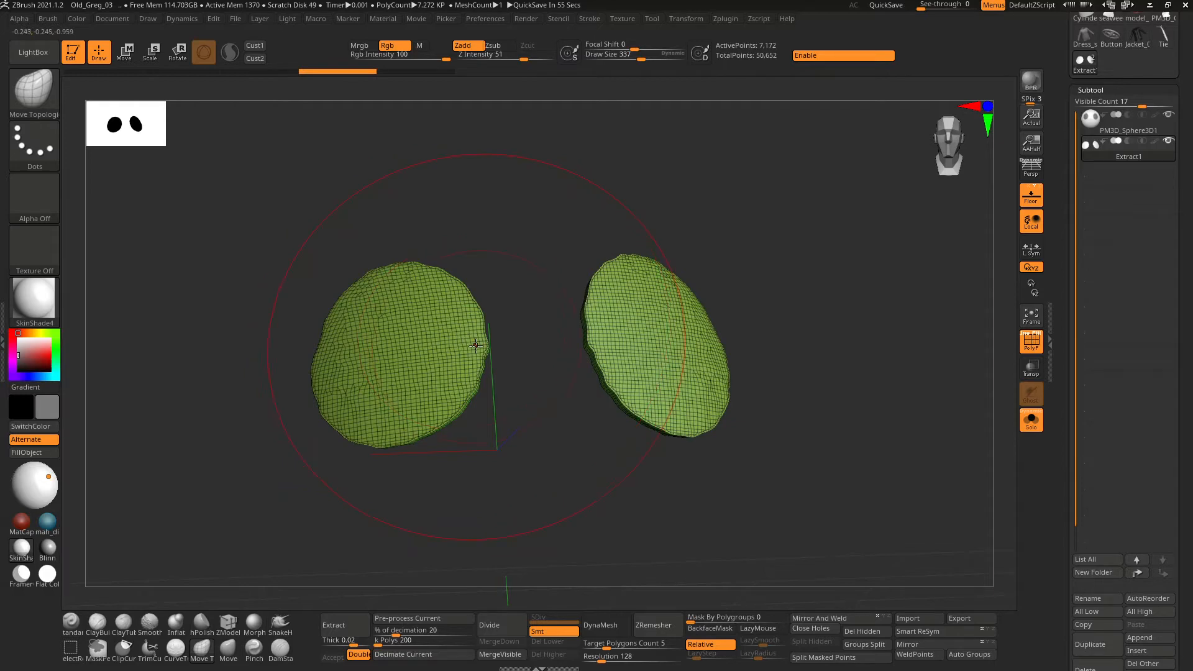
right_click_drag(484, 339, 458, 335)
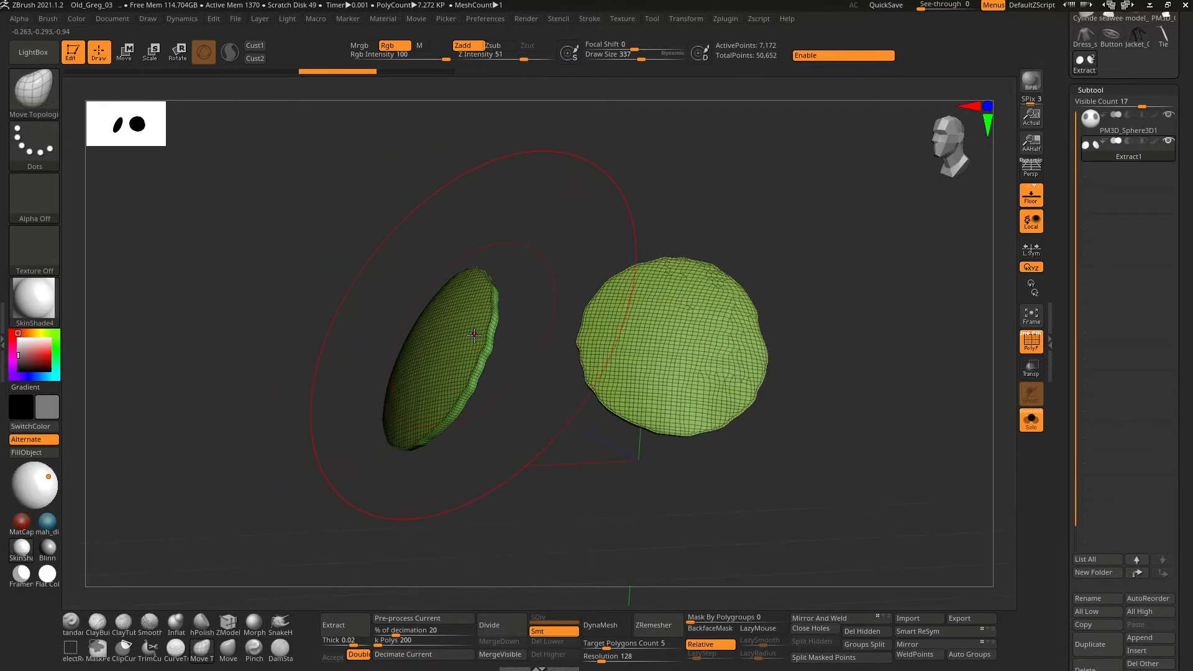
mouse_move(470, 336)
left_mouse_down()
mouse_move(451, 334)
mouse_move(467, 337)
left_mouse_up()
key("ctrl+z")
right_click_drag(463, 341, 477, 348)
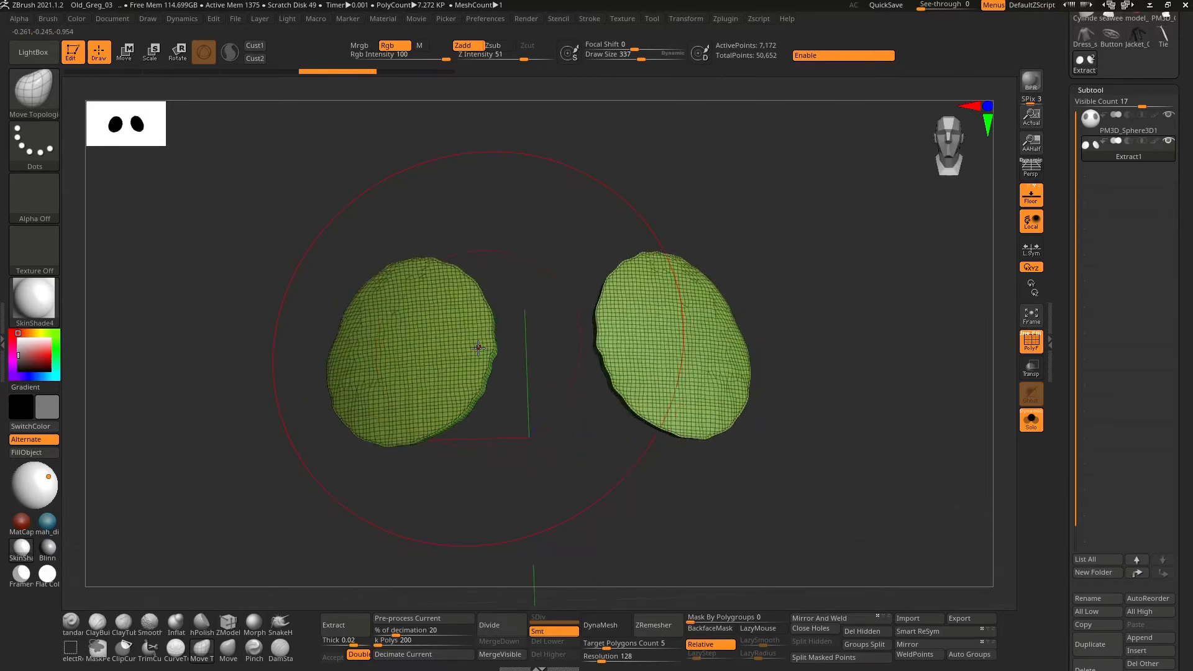
Step: Try pulling the extracted patches with the Move Topological brush at draw sizes of 695 and 1000
key("space")
left_click_drag(478, 348, 504, 348)
mouse_move(502, 349)
right_mouse_down("ctrl")
mouse_move(484, 350)
mouse_move(528, 340)
right_mouse_up("ctrl")
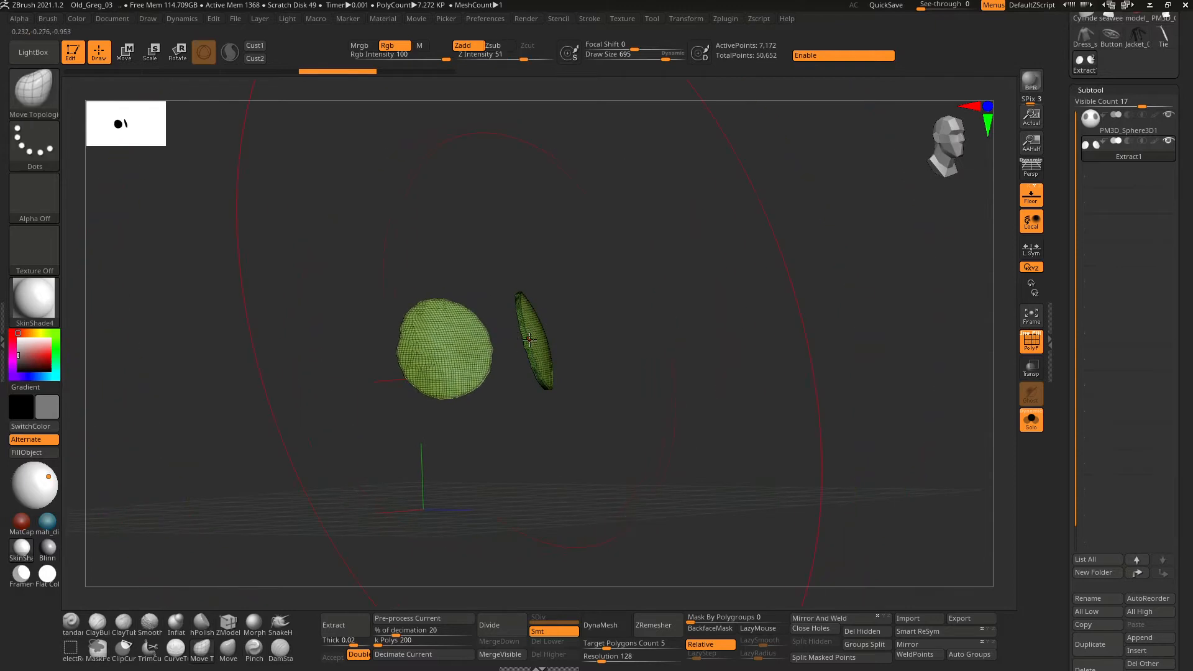
left_click_drag(528, 340, 591, 327)
key("ctrl+z")
left_click_drag(481, 341, 546, 330)
key("ctrl+z")
key("space")
left_click(494, 344)
key("ctrl+z")
Step: Reduce the brush's draw size to 206
right_click_drag(551, 360, 478, 396)
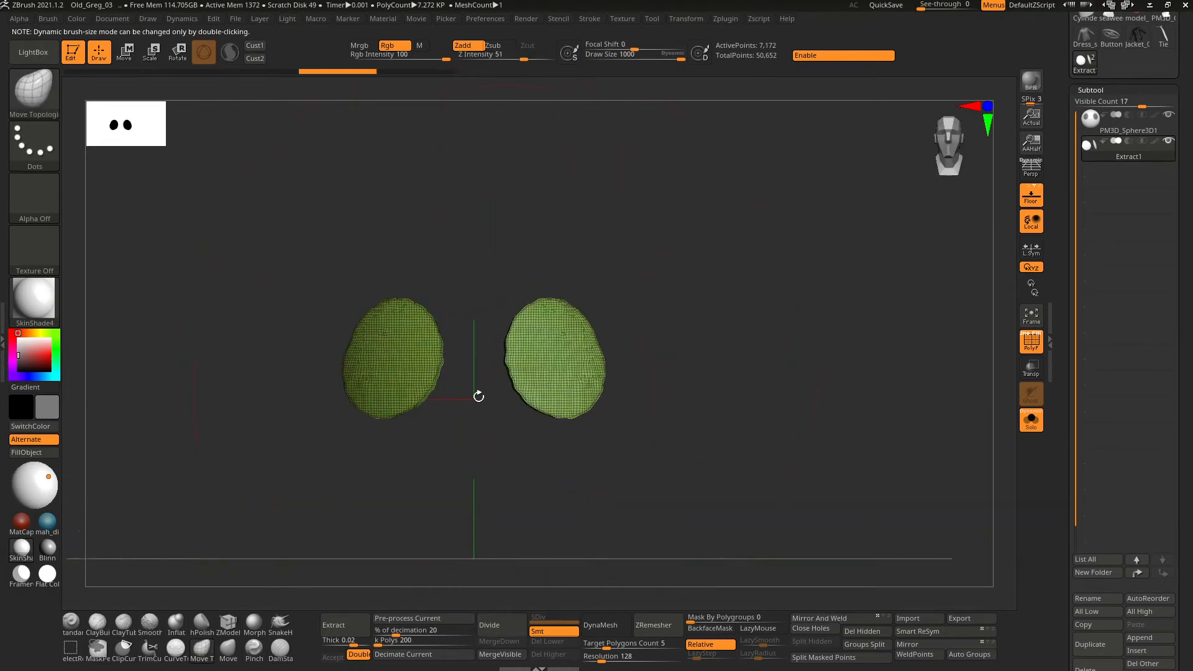
right_click(537, 350)
left_click_drag(537, 352, 501, 358)
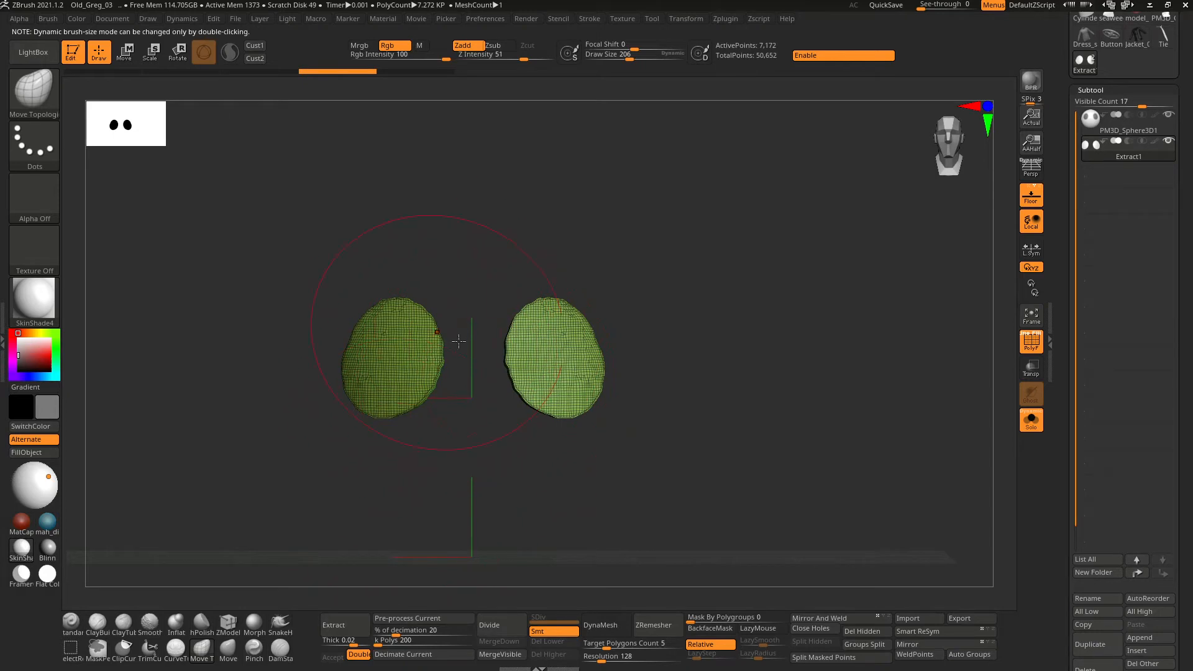
right_click_drag(433, 367, 424, 353)
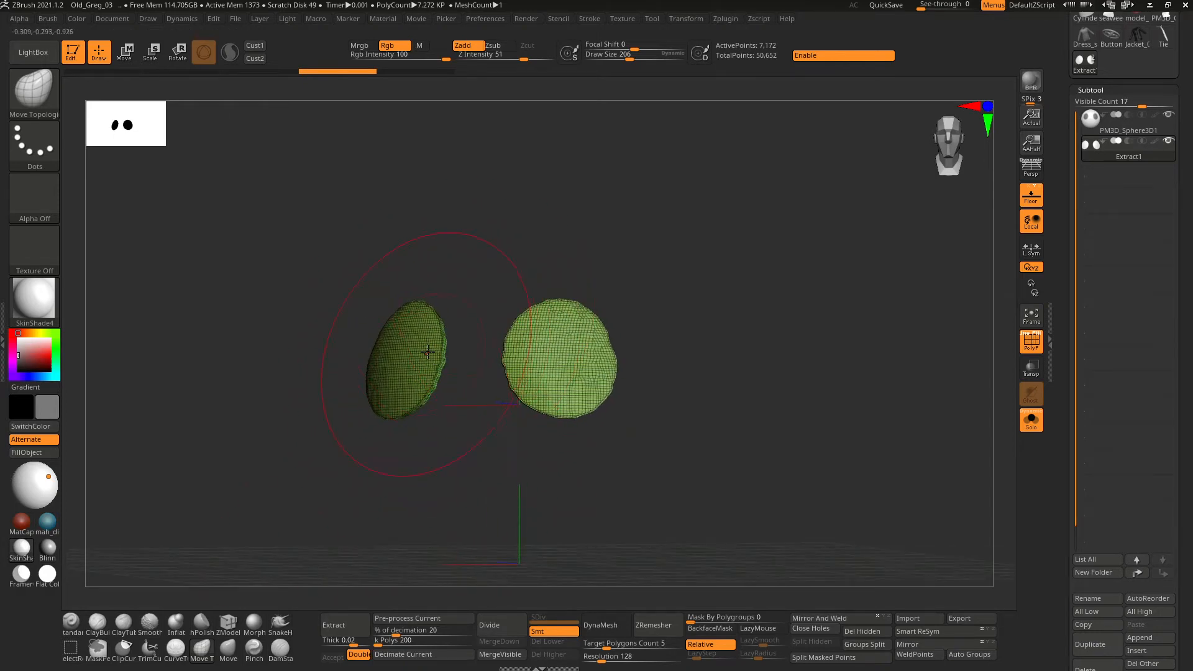
Step: Switch to the Move brush and bring the sphere back into view alongside the extracted patches
left_click(236, 656)
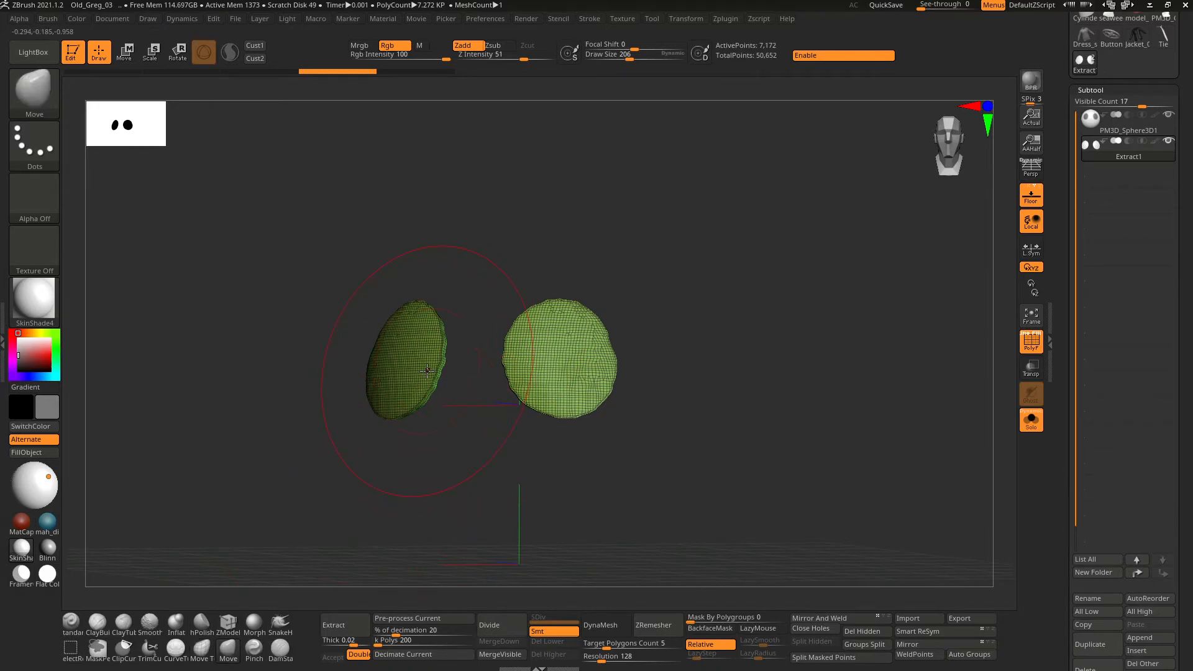
key("space")
right_click_drag(427, 368, 442, 354)
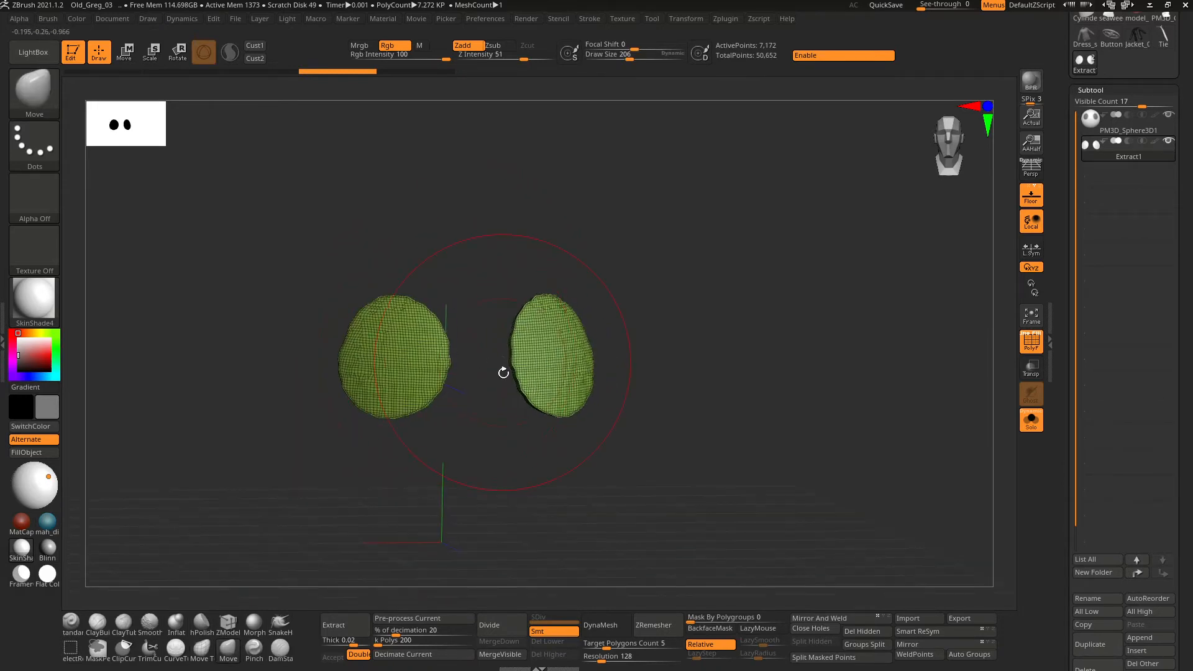
right_click_drag(471, 432, 477, 435)
left_click(1031, 421)
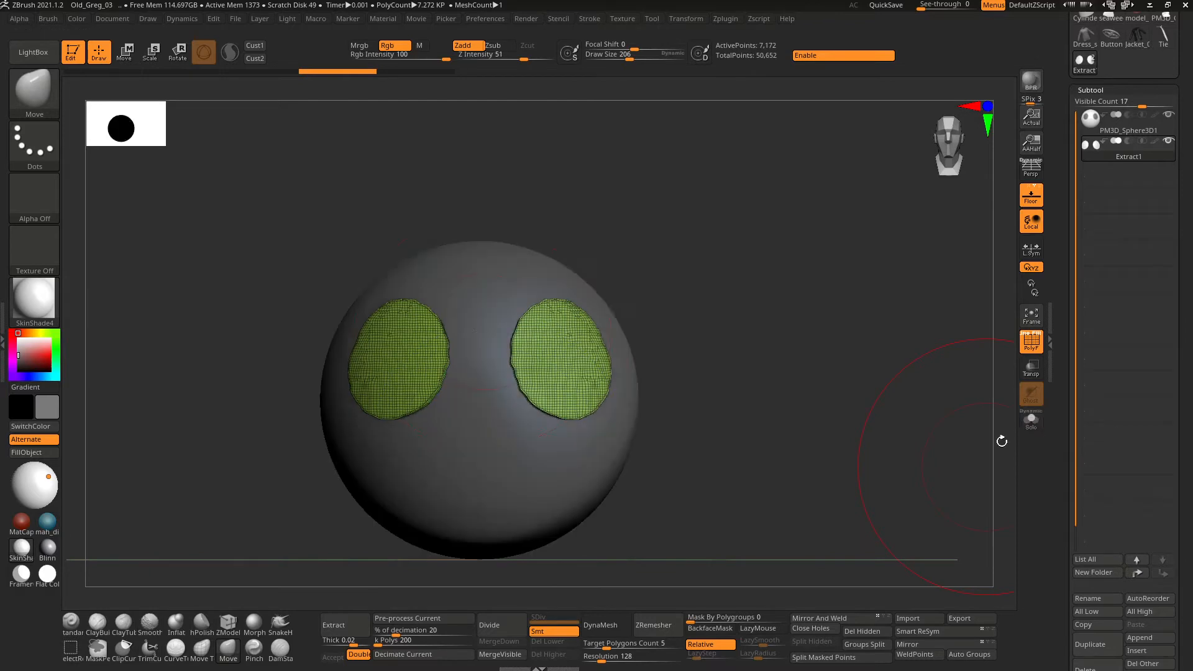
right_click_drag(454, 379, 497, 373)
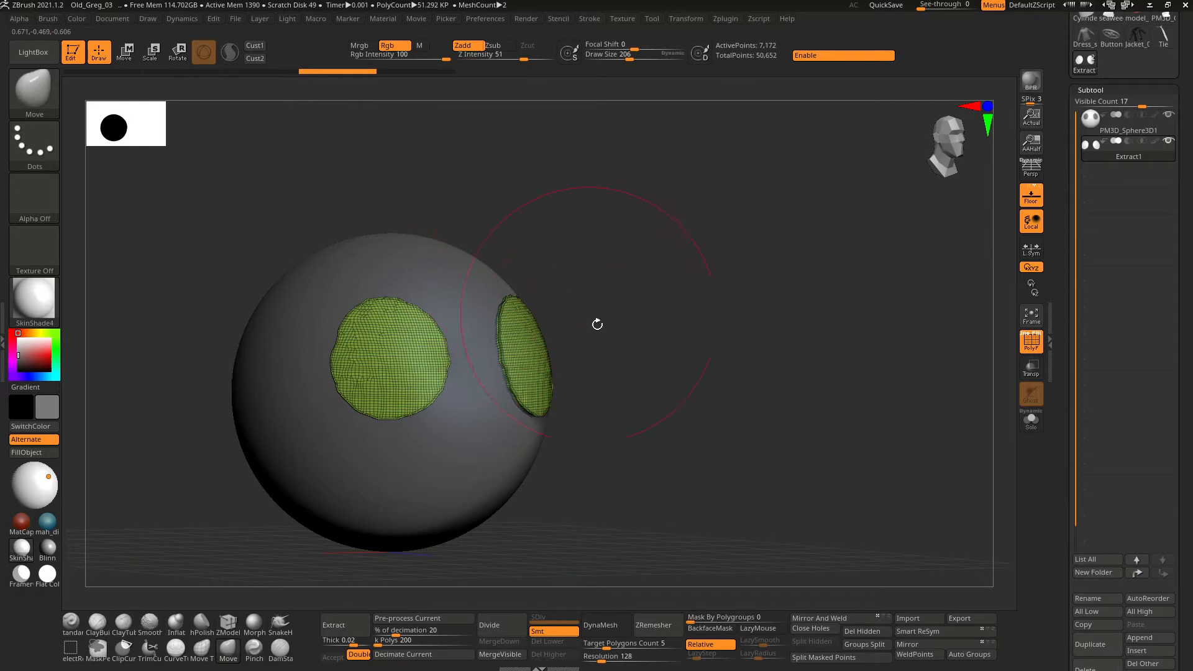
Step: Select the sphere subtool, then load the old_greg character tool with its polygroup wireframe turned off
mouse_move(686, 423)
left_mouse_down("alt")
mouse_move(759, 445)
mouse_move(748, 473)
left_mouse_up("alt")
left_click(533, 443, "alt")
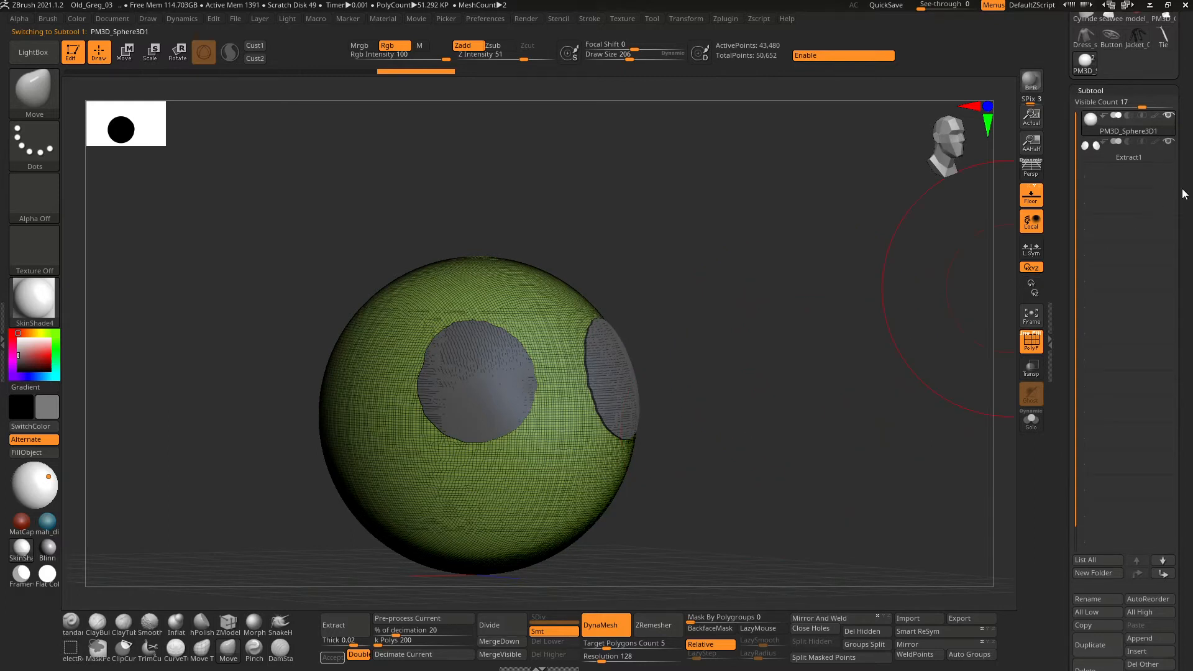
scroll(1131, 124, "up", 4)
mouse_move(1130, 114)
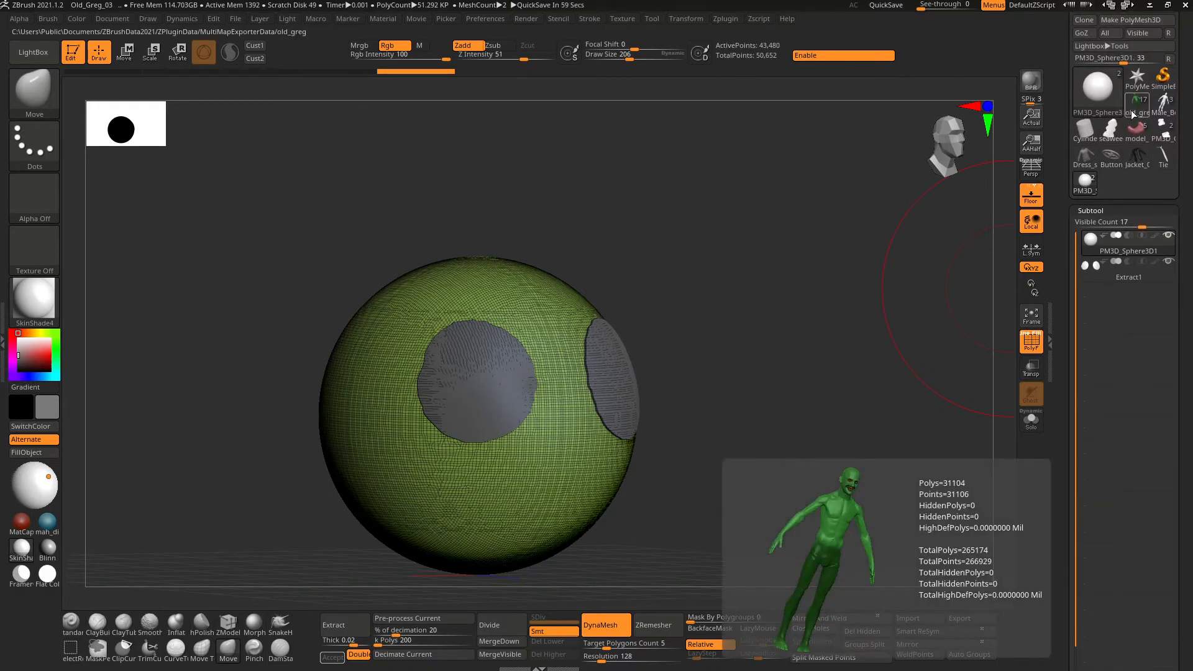
left_click(1132, 114)
left_click_drag(649, 329, 659, 406, "alt")
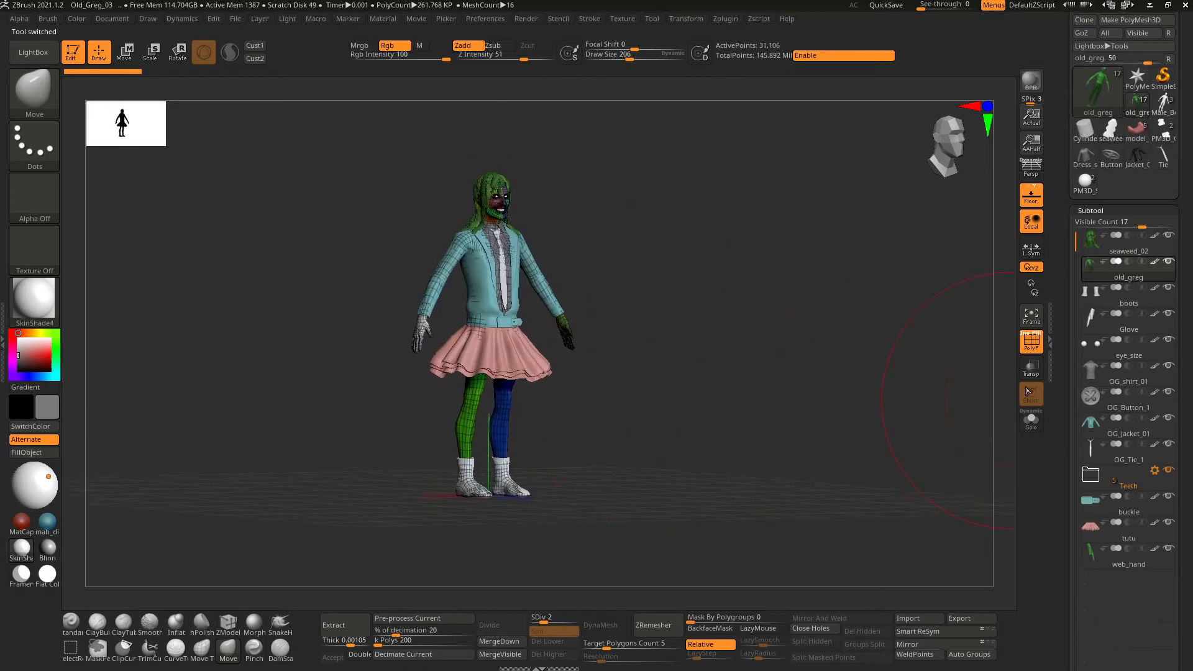
left_click(1031, 346)
right_click_drag(622, 382, 664, 456, "alt")
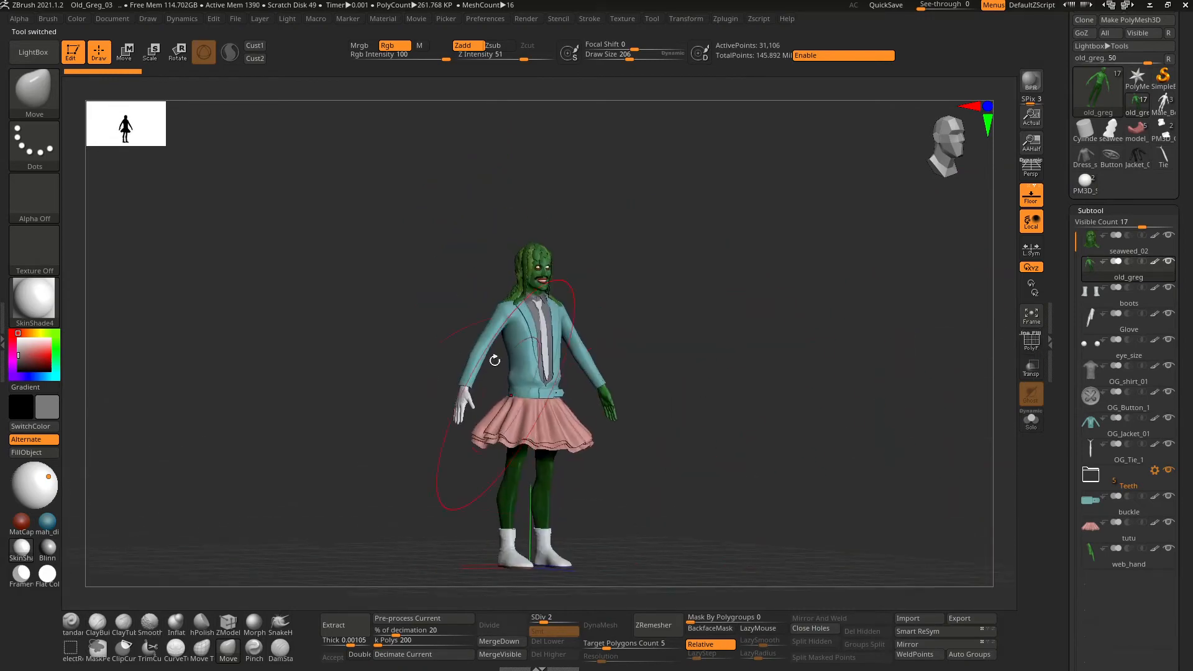
Step: Make the seaweed_02 hair the active subtool and turn on its polygroup wireframe around the shoulder strands
right_click_drag(505, 234, 568, 186, "ctrl")
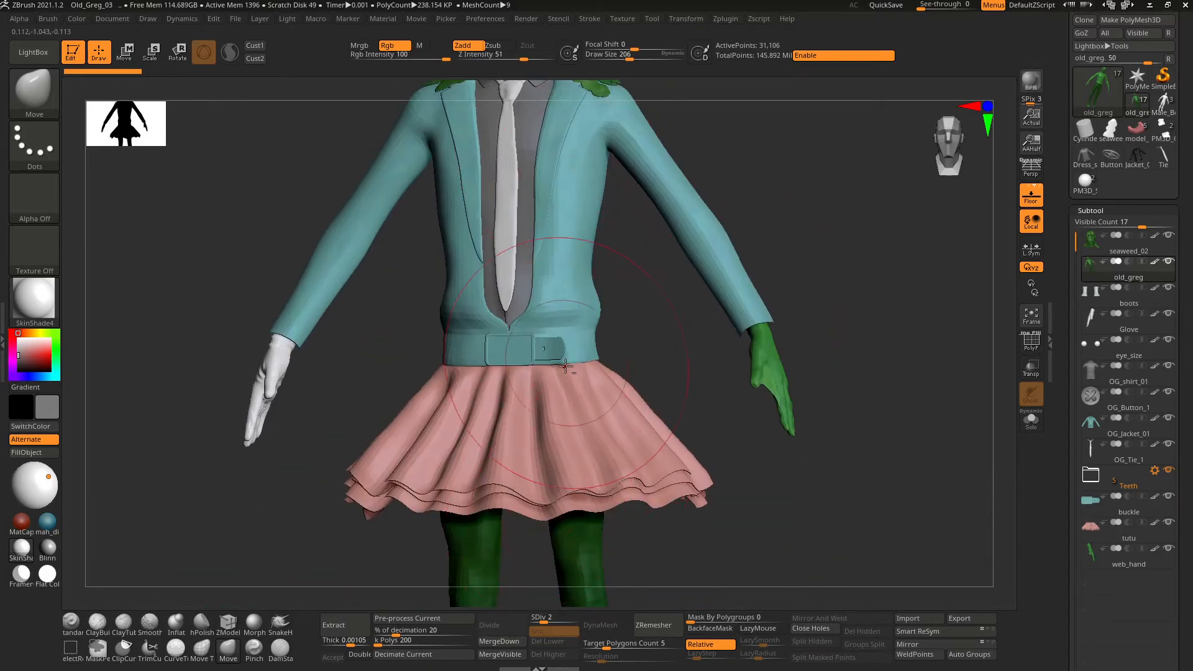
mouse_move(562, 298)
right_mouse_down("alt")
mouse_move(550, 429)
mouse_move(548, 301)
right_mouse_up("alt")
right_click_drag(562, 174, 491, 398, "alt")
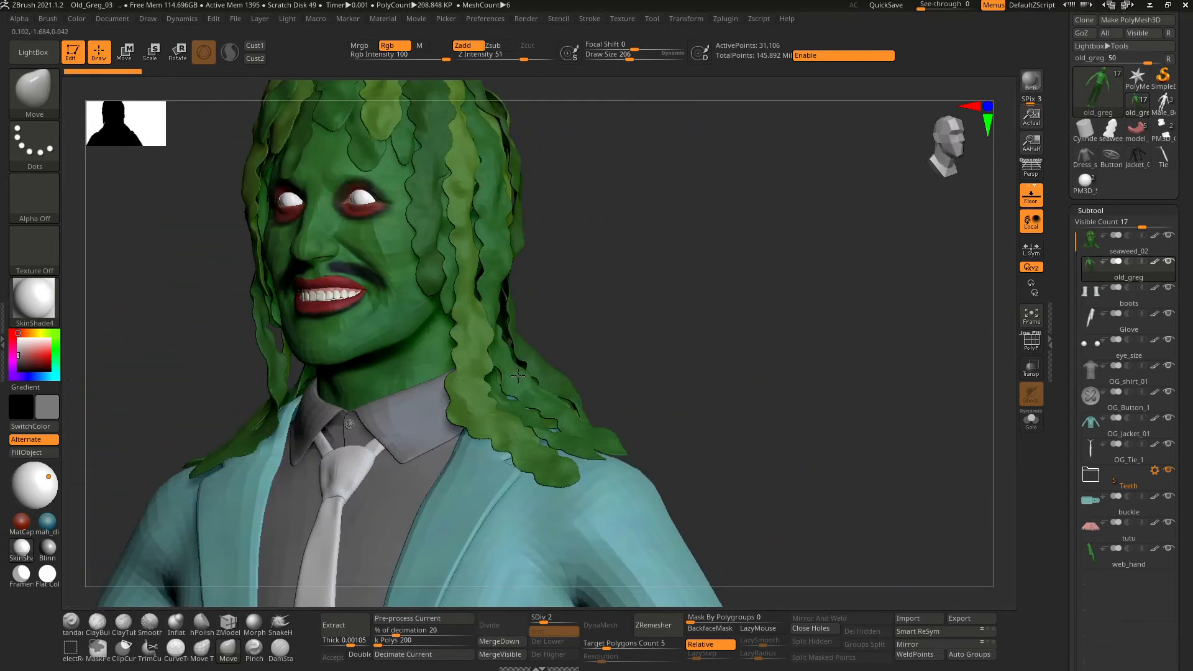
right_click_drag(547, 516, 557, 431, "ctrl")
left_click(525, 365, "alt")
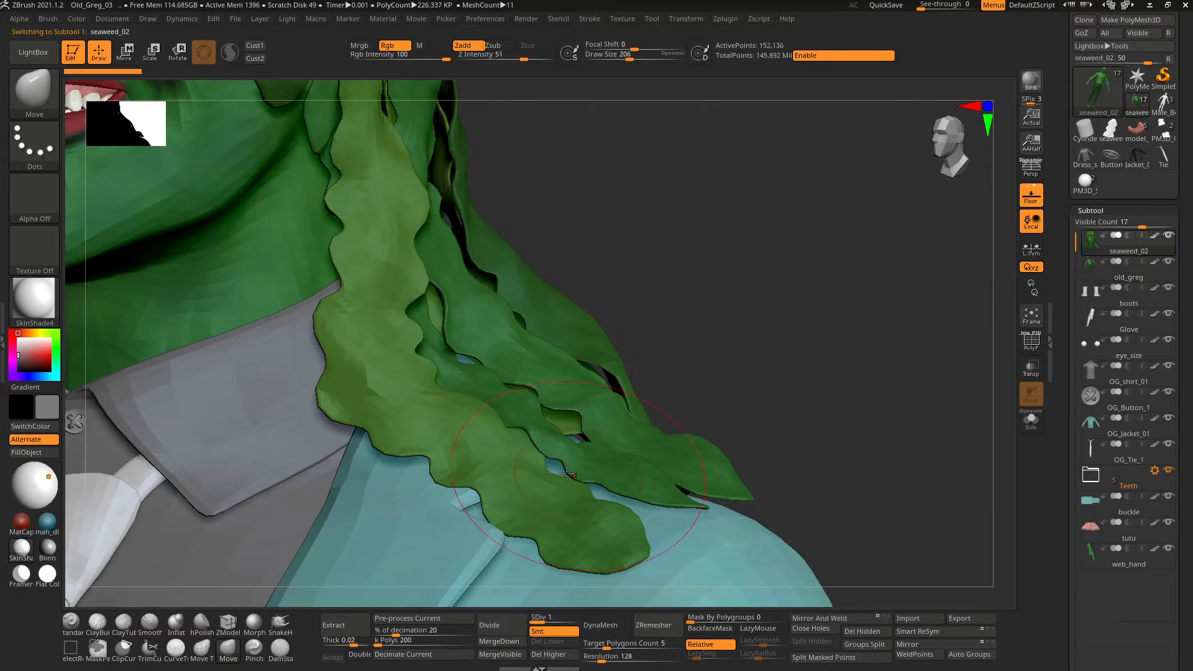
right_click_drag(525, 365, 652, 392, "ctrl")
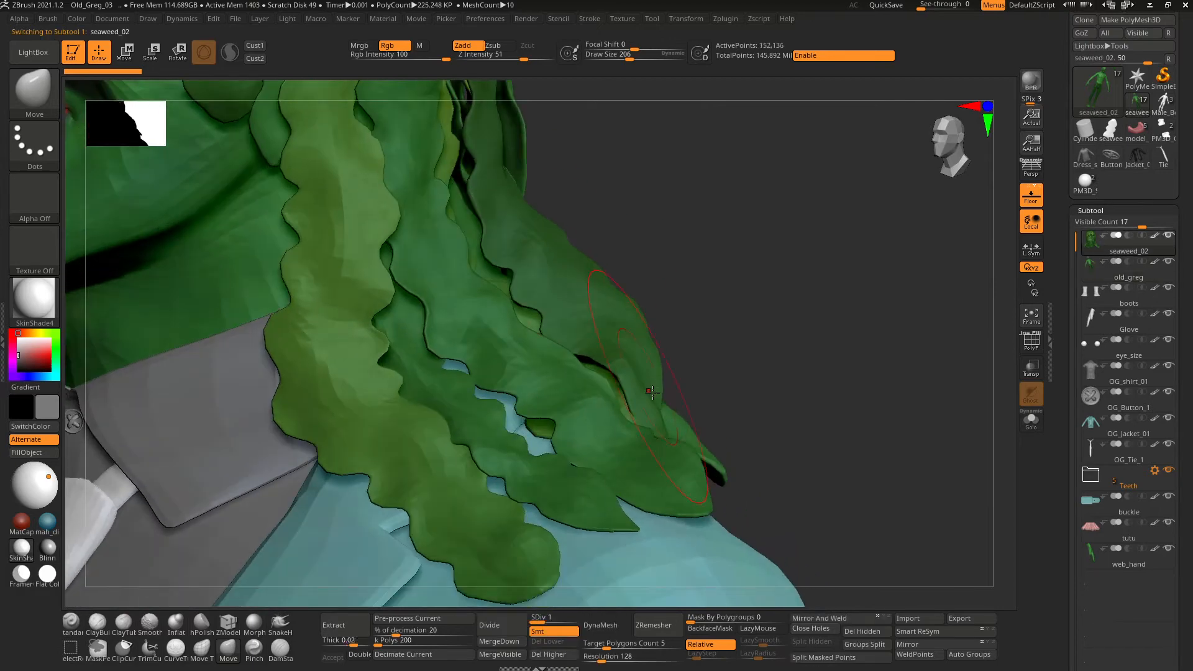
left_click(1030, 348)
right_click_drag(435, 352, 478, 354, "ctrl")
right_click_drag(478, 354, 465, 361, "ctrl")
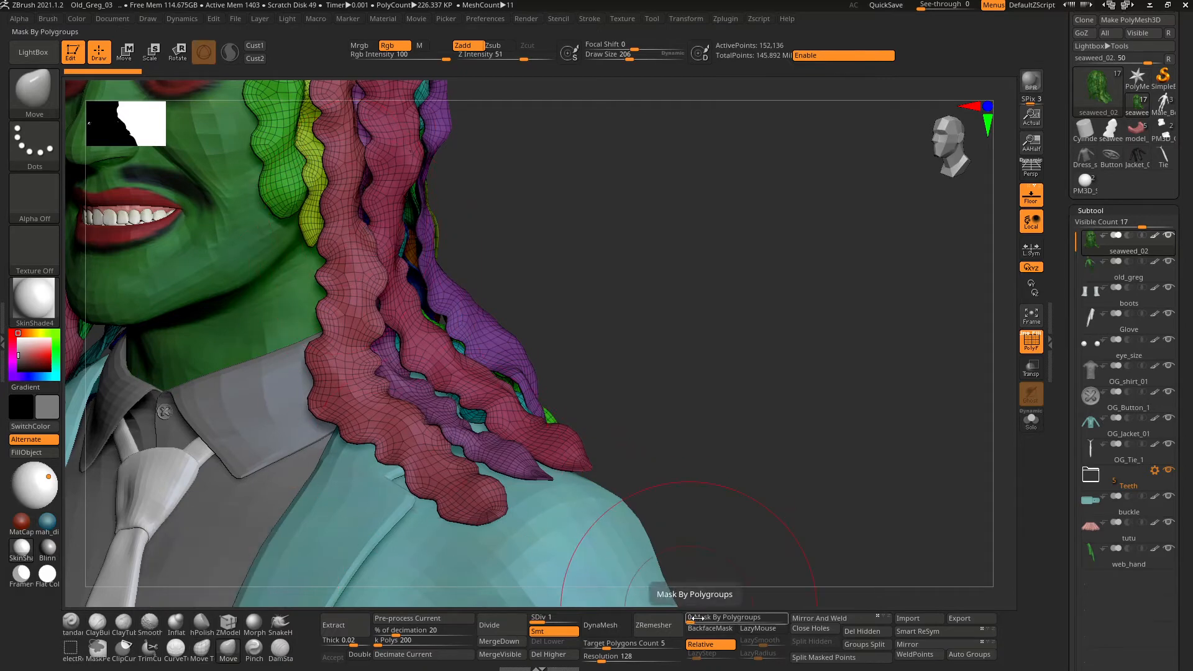
Step: Set Mask By Polygroups to 100 and try pulling a shoulder hair strand with the Move brush
left_click_drag(704, 617, 709, 618)
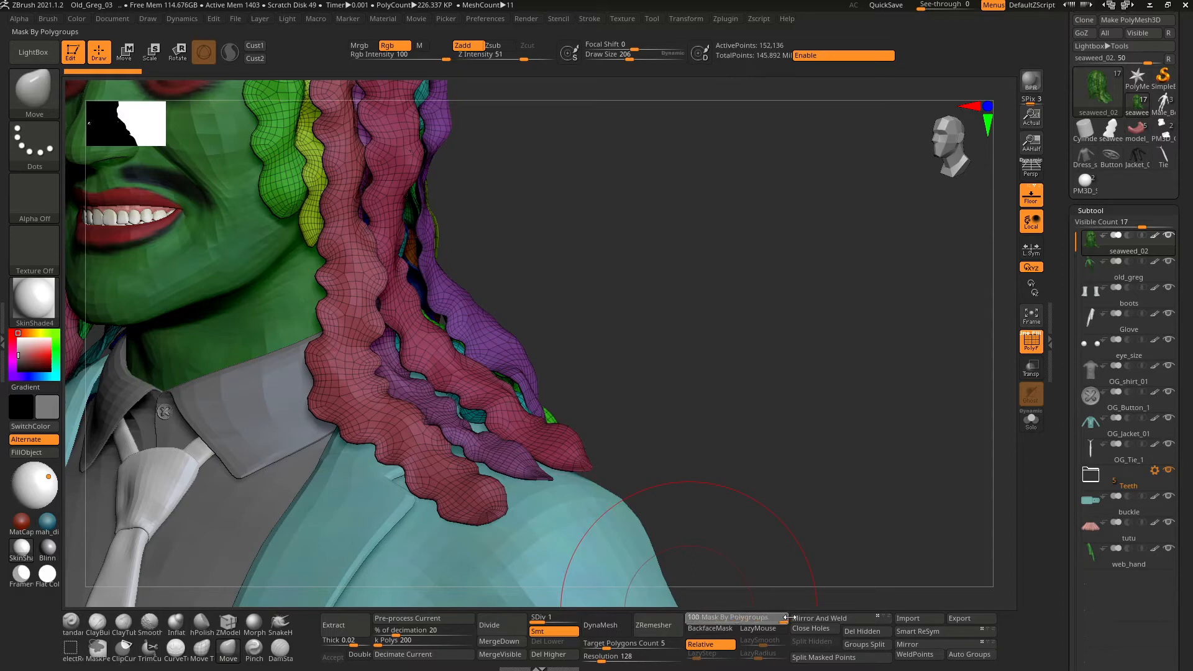
left_click_drag(788, 617, 790, 617)
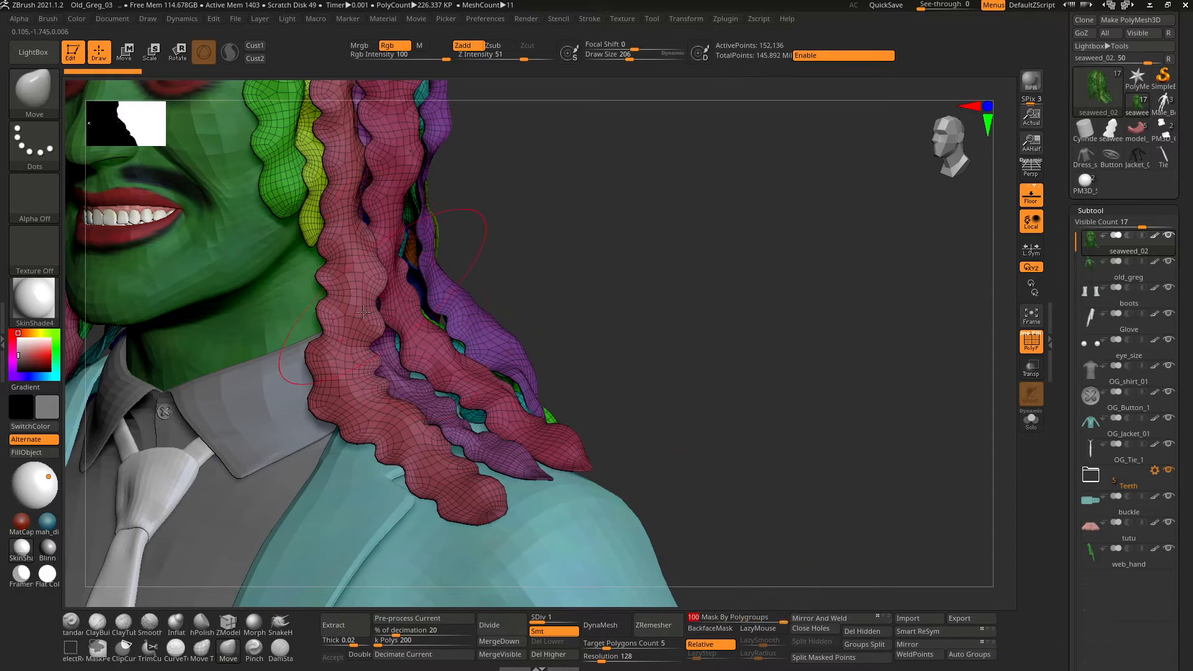
right_click_drag(355, 306, 416, 308)
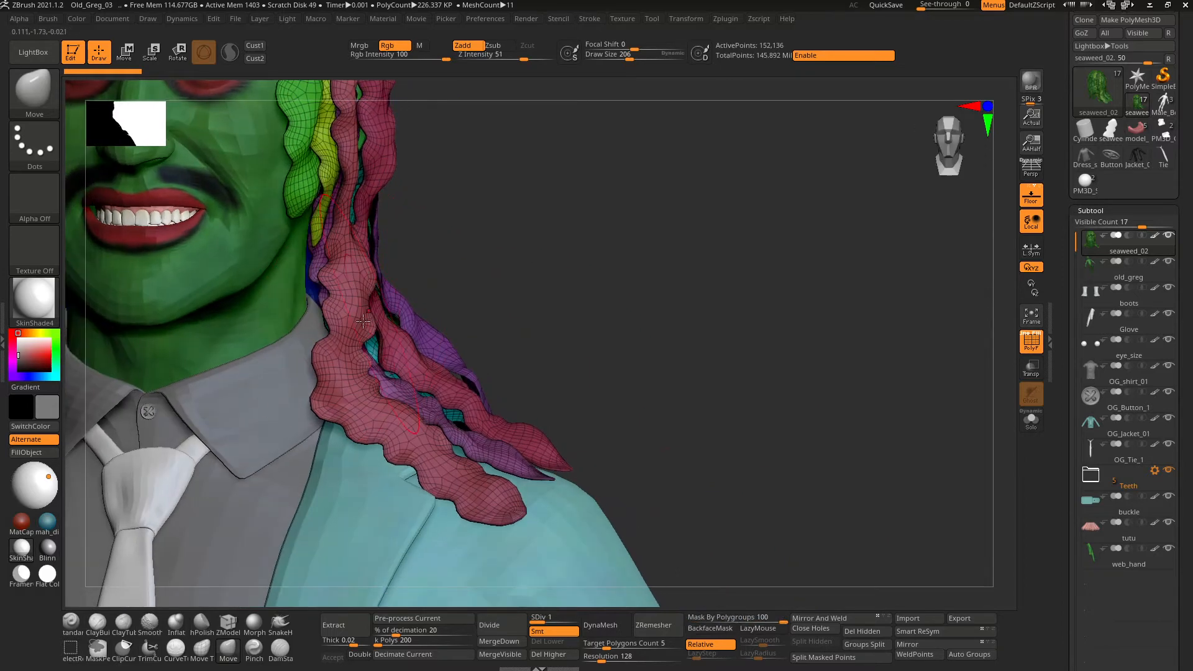
mouse_move(346, 314)
left_mouse_down()
mouse_move(413, 307)
mouse_move(324, 310)
mouse_move(423, 299)
mouse_move(363, 318)
left_mouse_up()
key("ctrl+z")
Step: Try pulling the same hair strand with the Move Topological brush, and undo the stroke
left_click(200, 649)
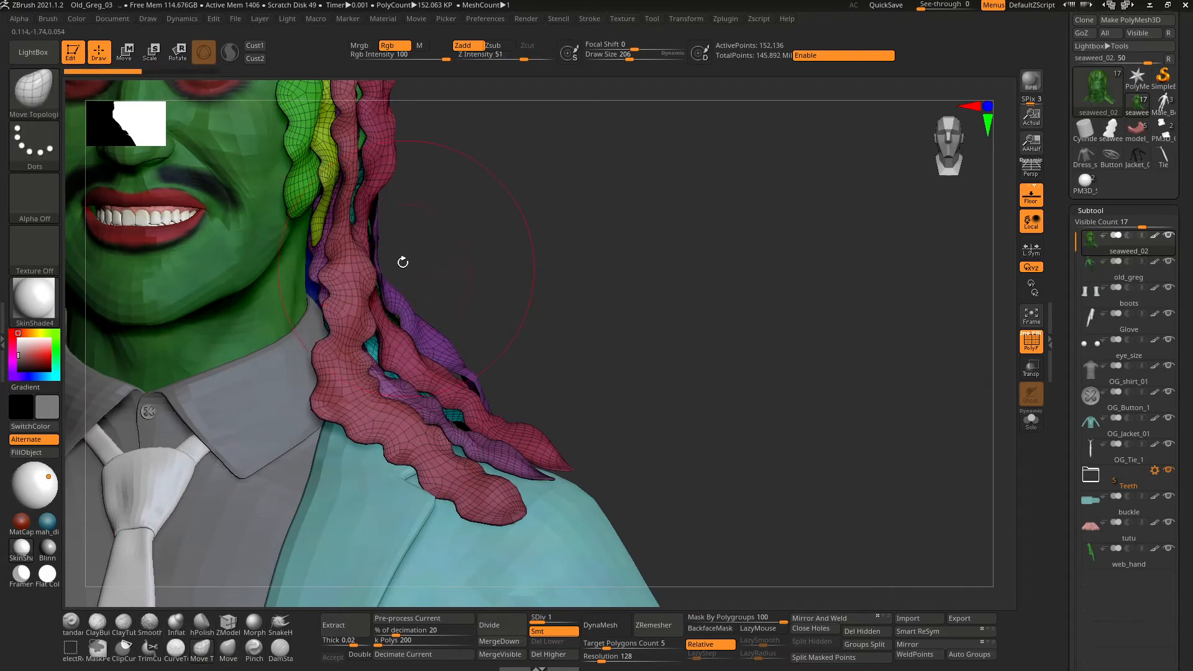
mouse_move(400, 261)
left_mouse_down()
mouse_move(447, 267)
mouse_move(300, 279)
mouse_move(397, 292)
mouse_move(317, 295)
left_mouse_up()
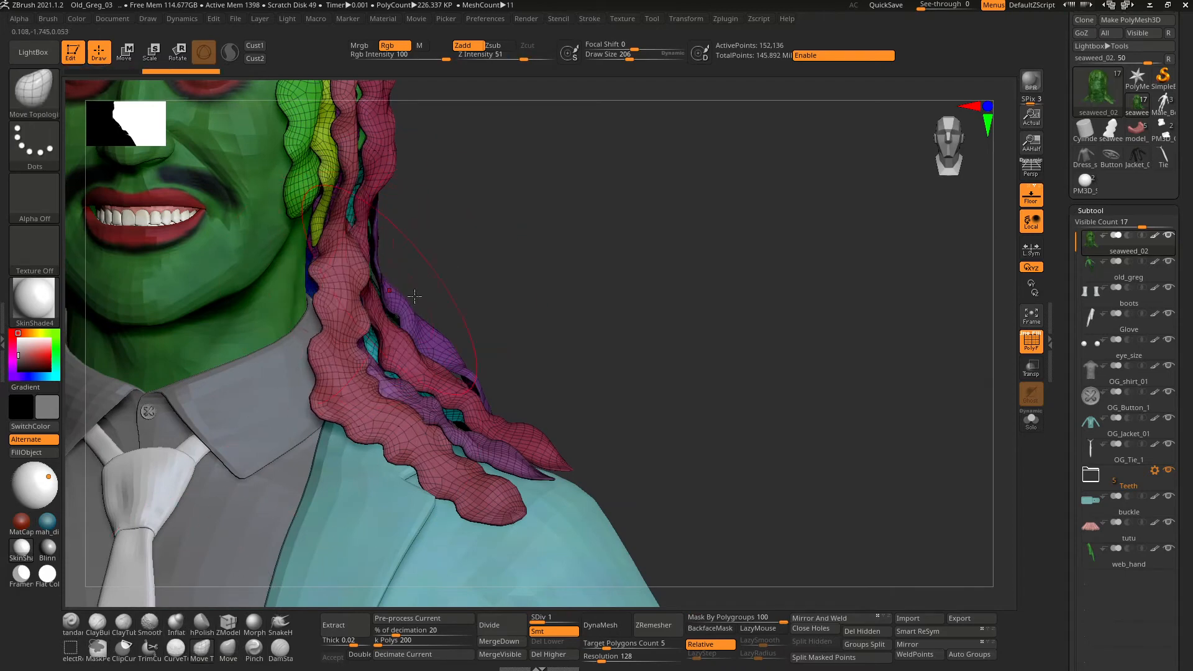
key("ctrl+z")
Step: Set Mask By Polygroups to 0 and look over the overlapping seaweed strands around the head
left_click_drag(583, 348, 595, 351)
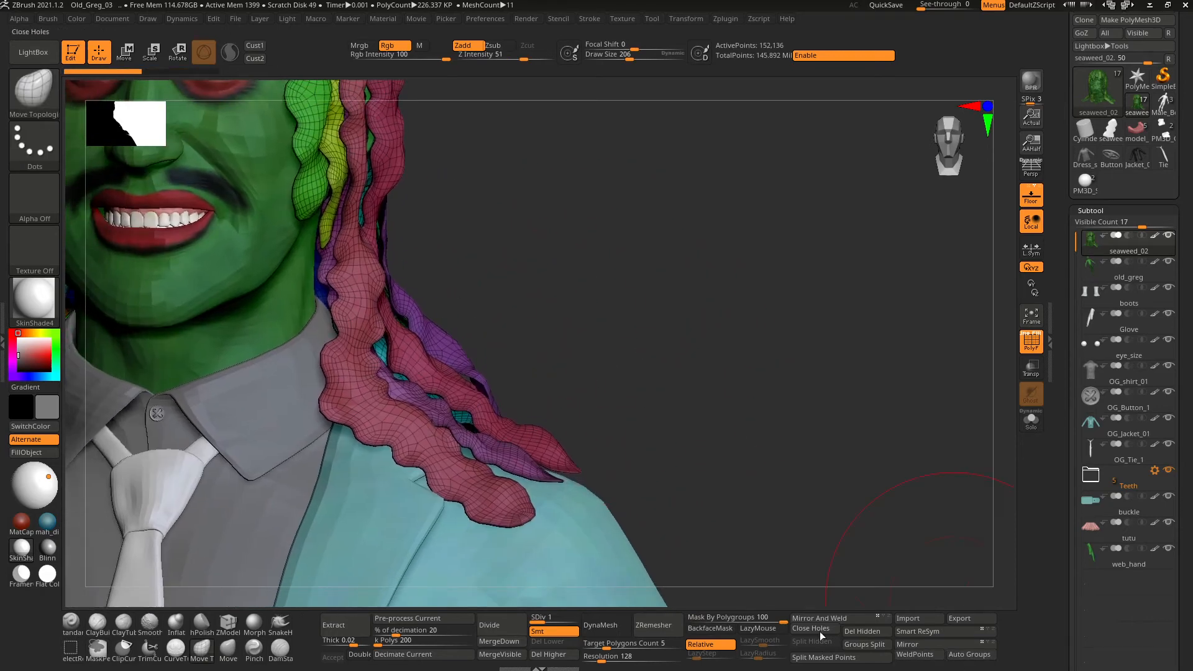
left_click_drag(704, 618, 790, 622)
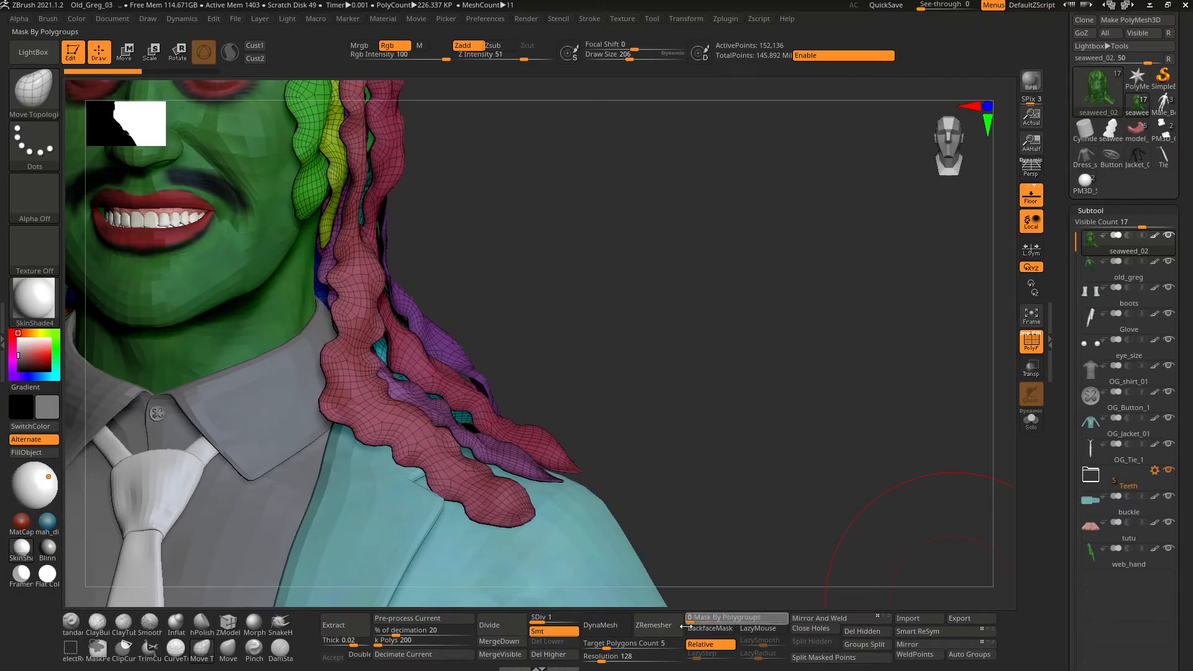
left_click_drag(613, 391, 384, 265)
right_click_drag(484, 274, 461, 406, "alt")
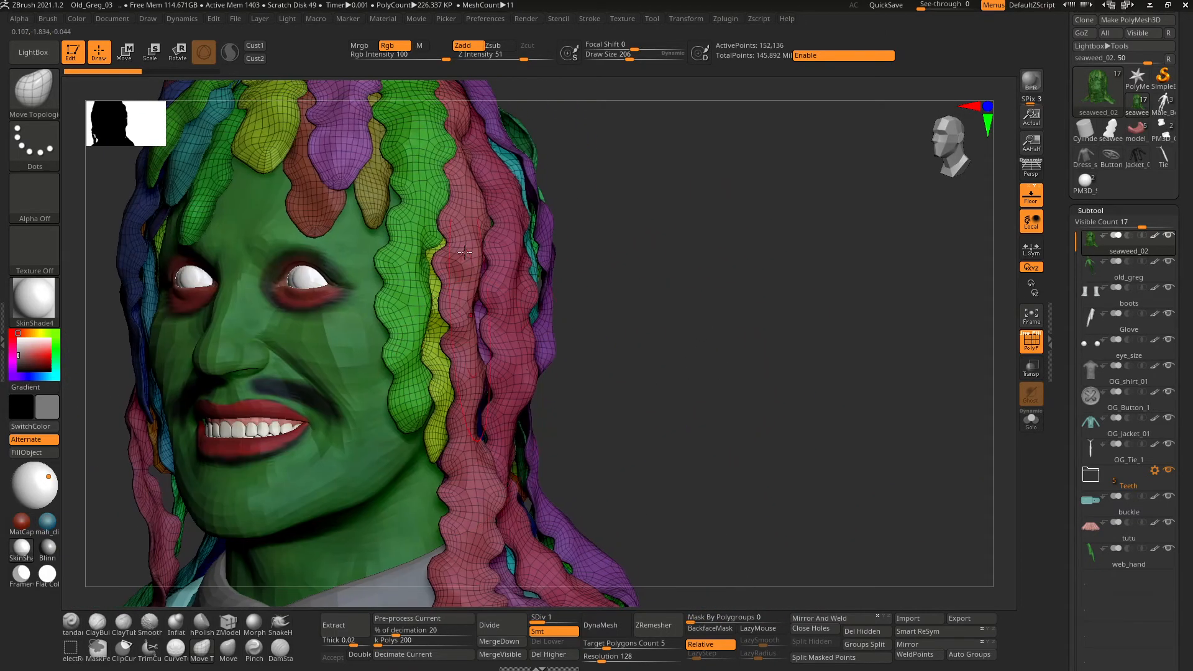
left_click_drag(599, 355, 422, 255)
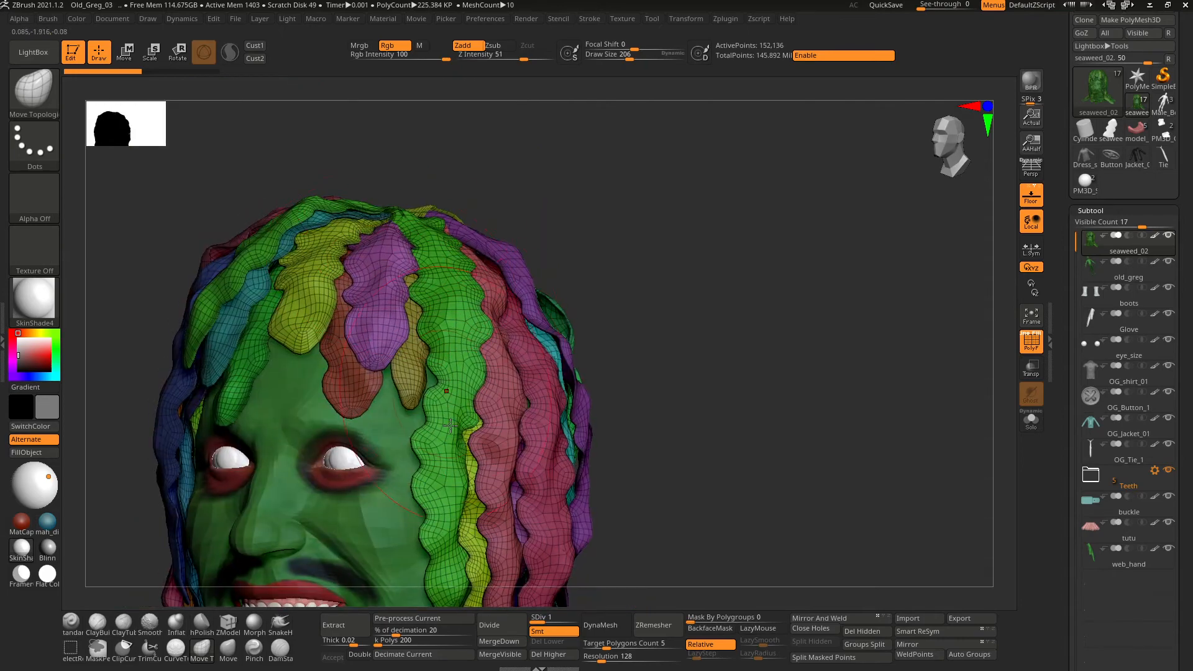
right_click_drag(451, 425, 539, 350)
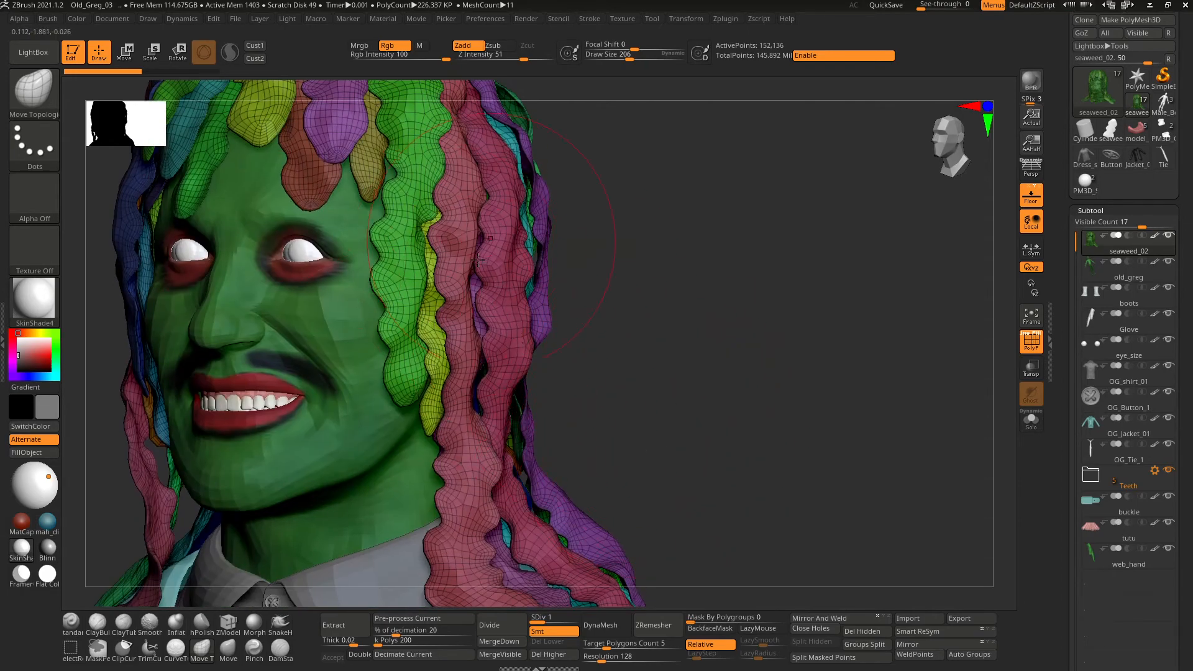
left_click_drag(665, 439, 489, 343)
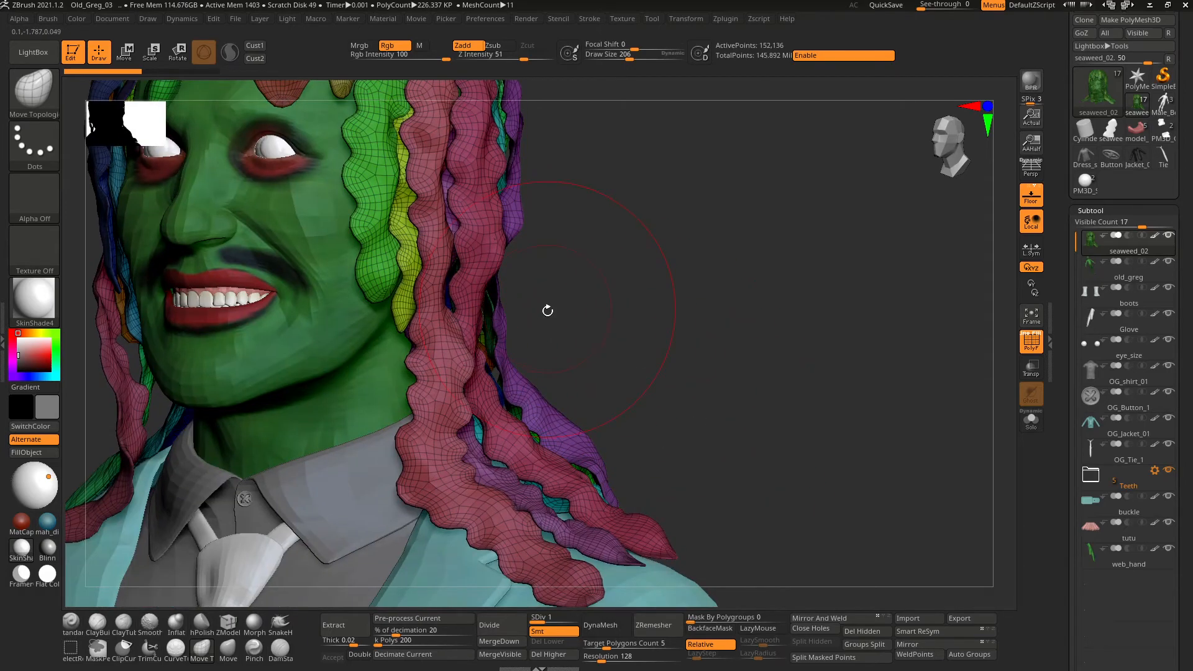
left_click_drag(587, 366, 586, 350)
right_click(582, 345)
left_click_drag(587, 390, 566, 415, "alt")
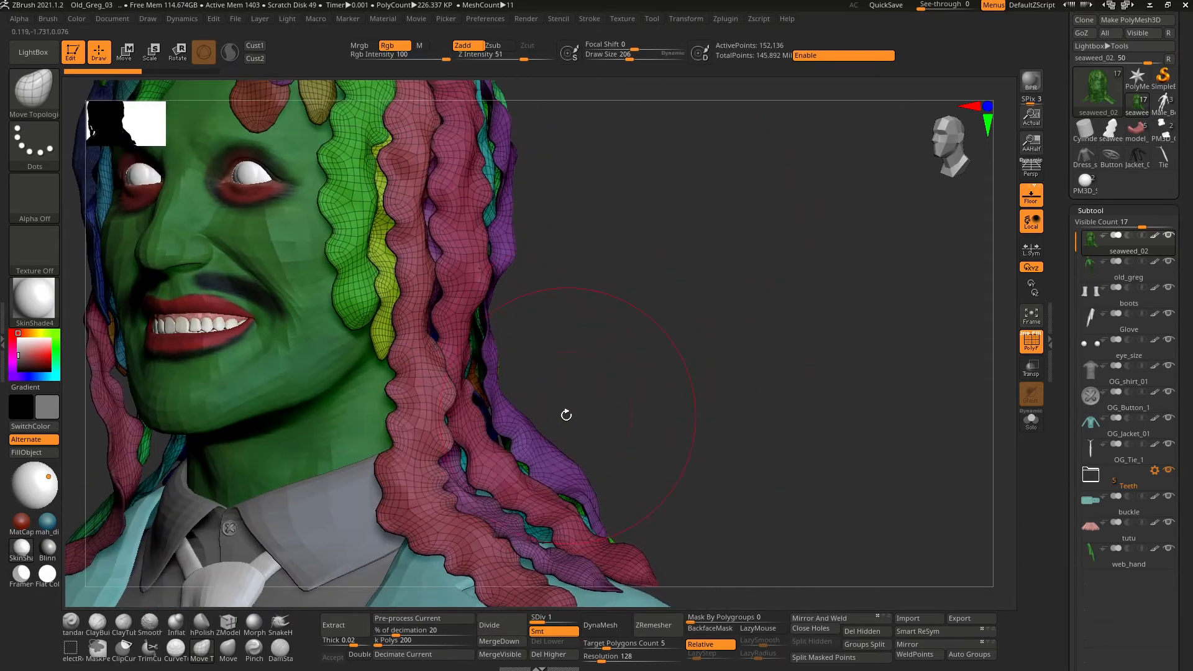
Step: Reposition a single seaweed strand over the shoulder with the Move Topological brush, and undo the last stroke
right_click_drag(386, 345, 411, 312)
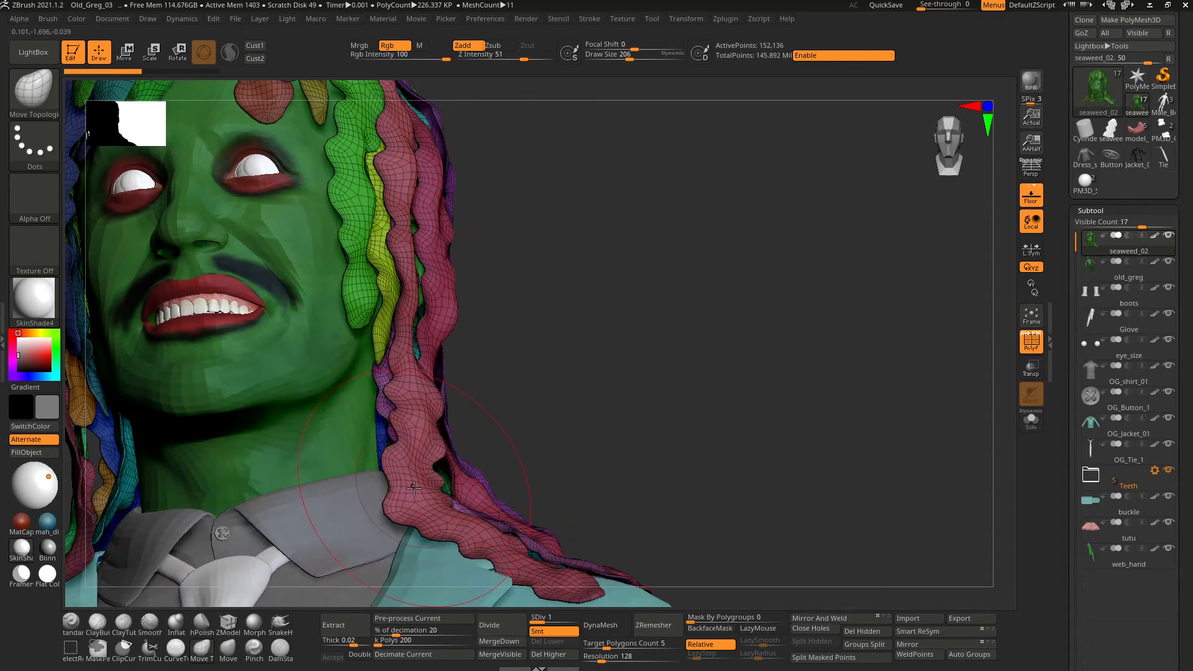
right_click_drag(413, 489, 432, 350)
left_click_drag(432, 350, 403, 334)
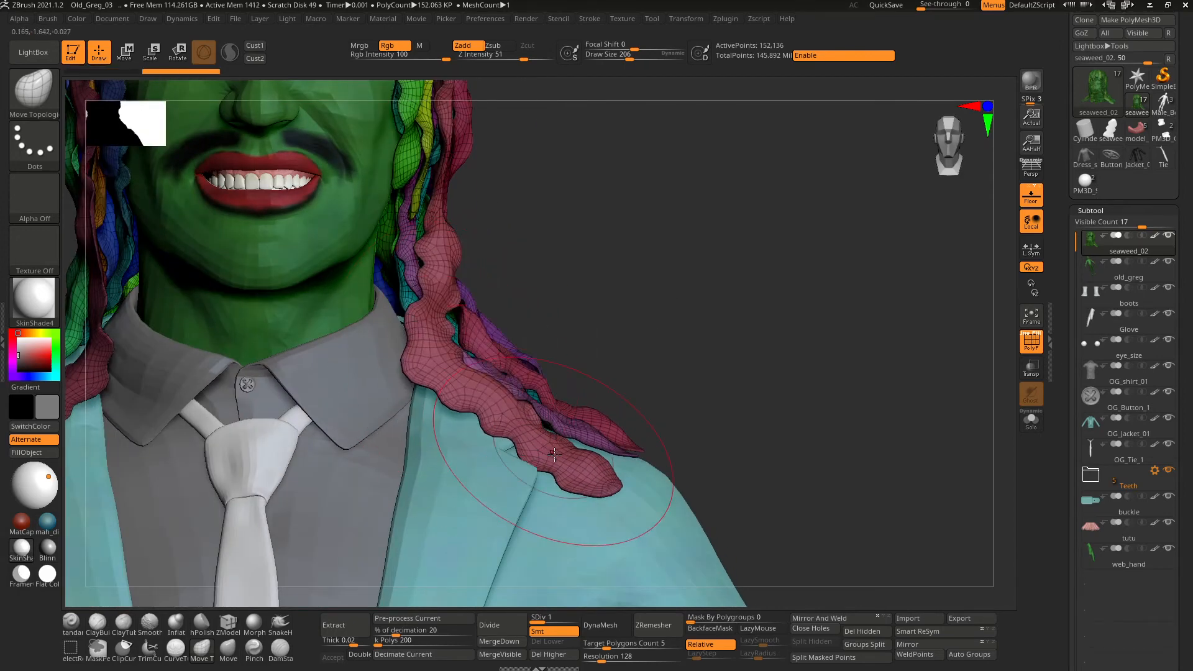
right_click_drag(560, 528, 490, 394)
right_click_drag(622, 393, 543, 410)
key("ctrl+z")
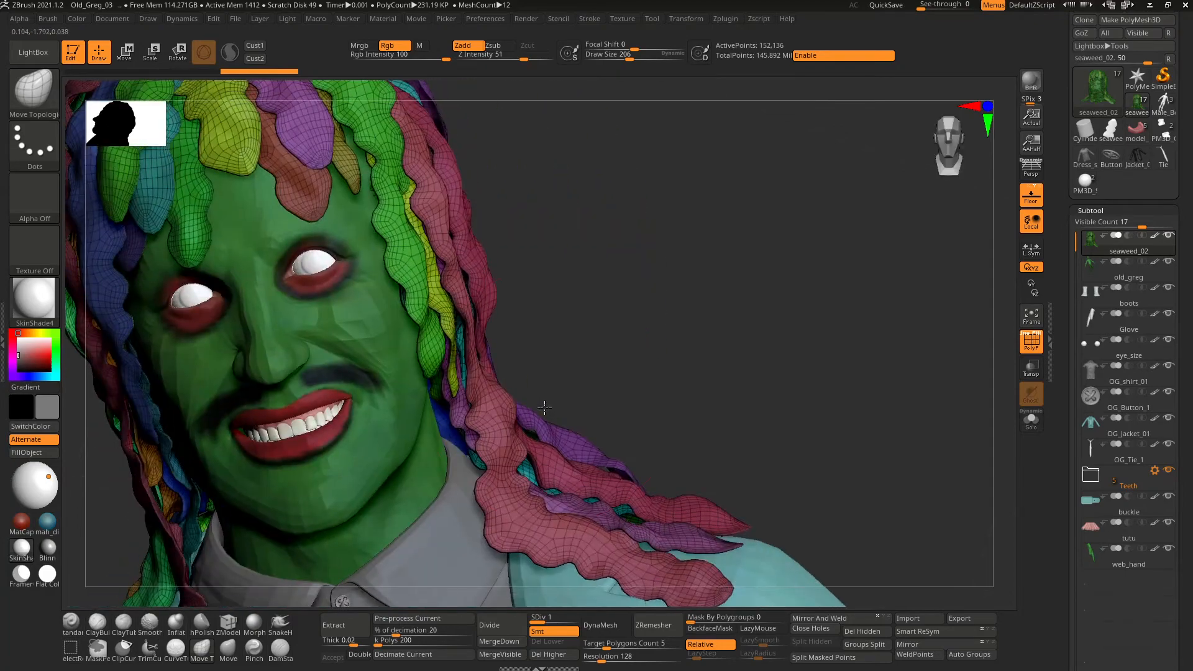
Step: Switch to the Move brush and reshape the overall silhouette of the seaweed hair from the front and side
right_click_drag(580, 359, 500, 375)
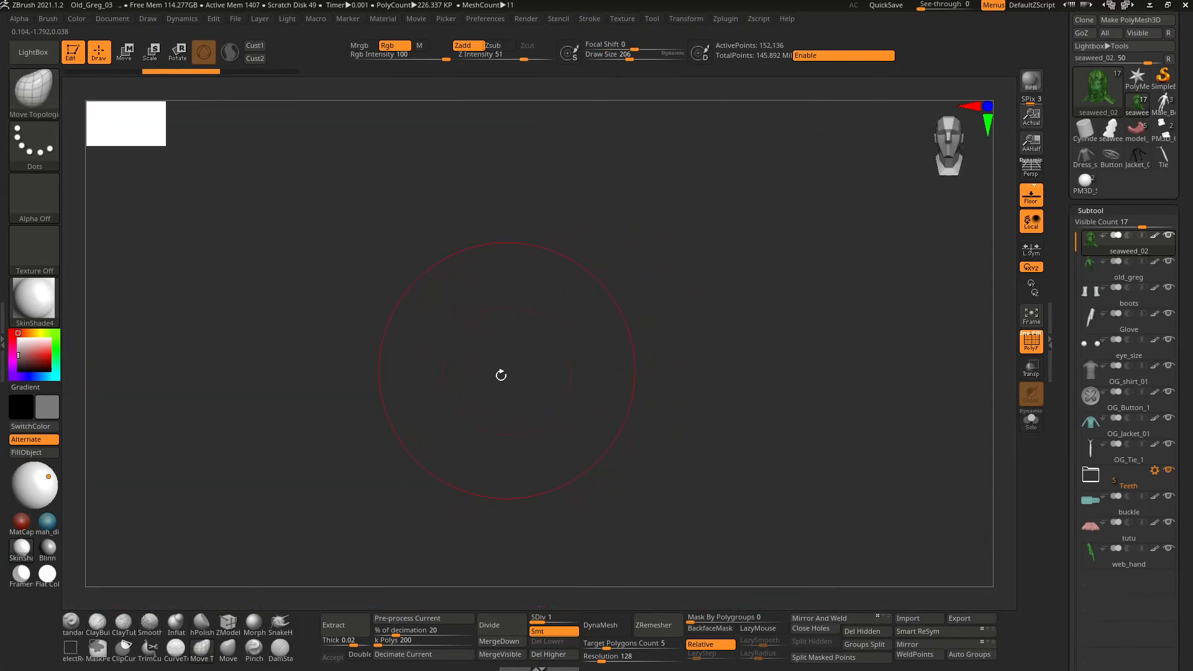
key("f")
right_click_drag(549, 340, 483, 390, "alt")
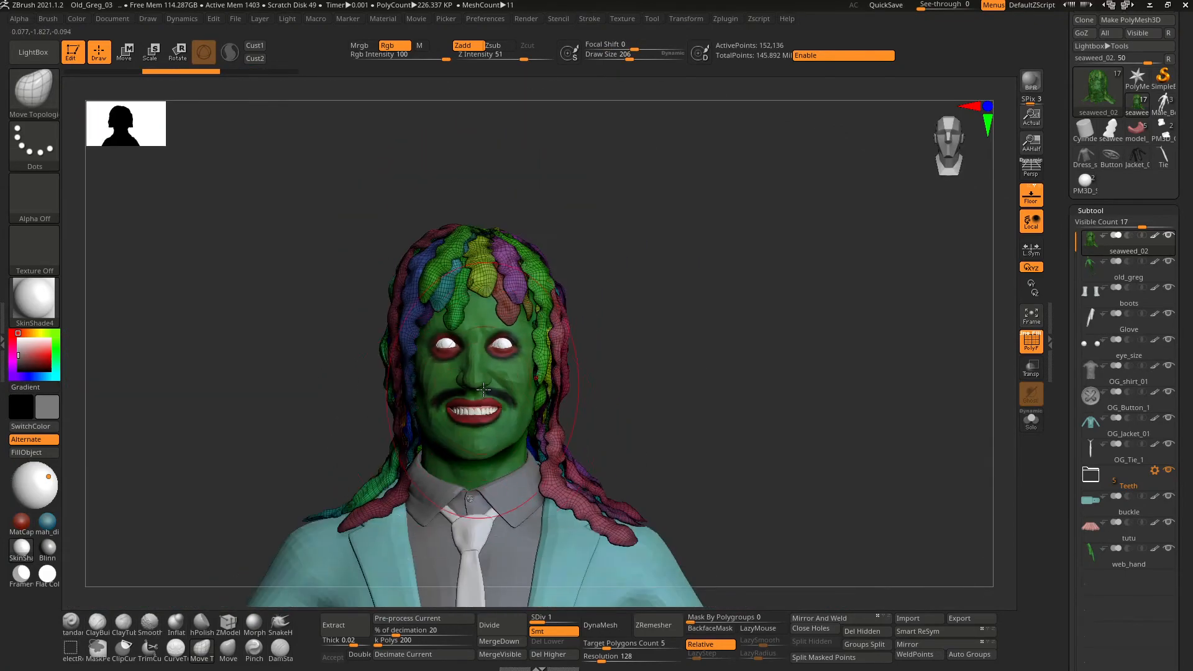
left_click(241, 653)
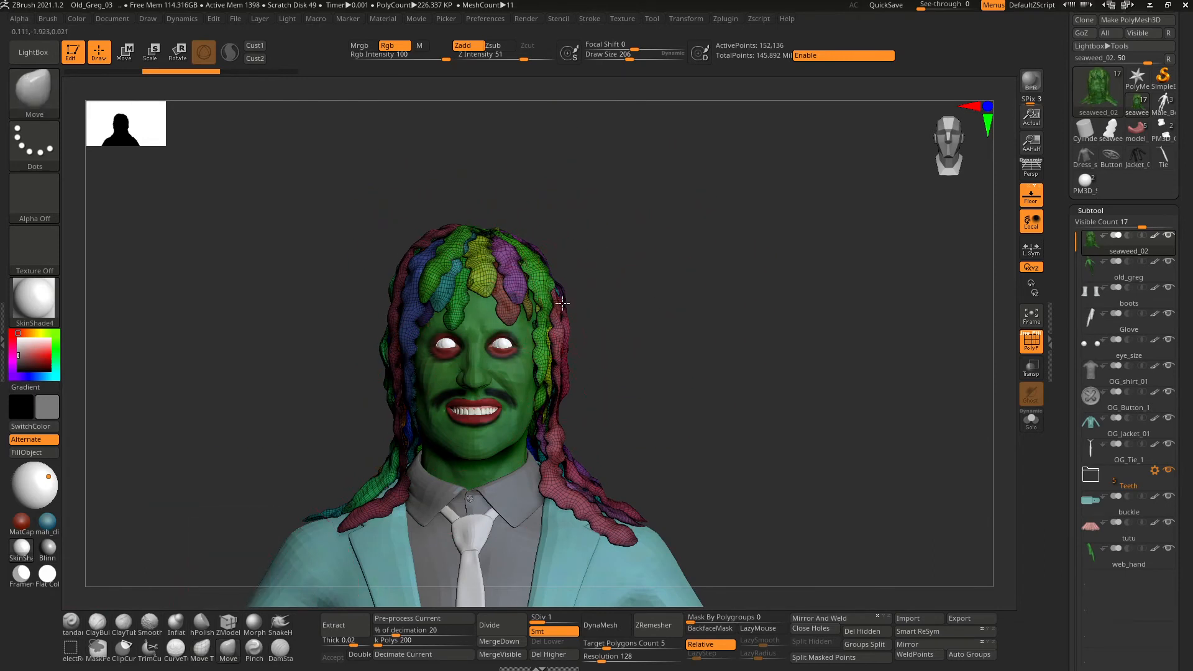
right_click_drag(563, 303, 557, 298)
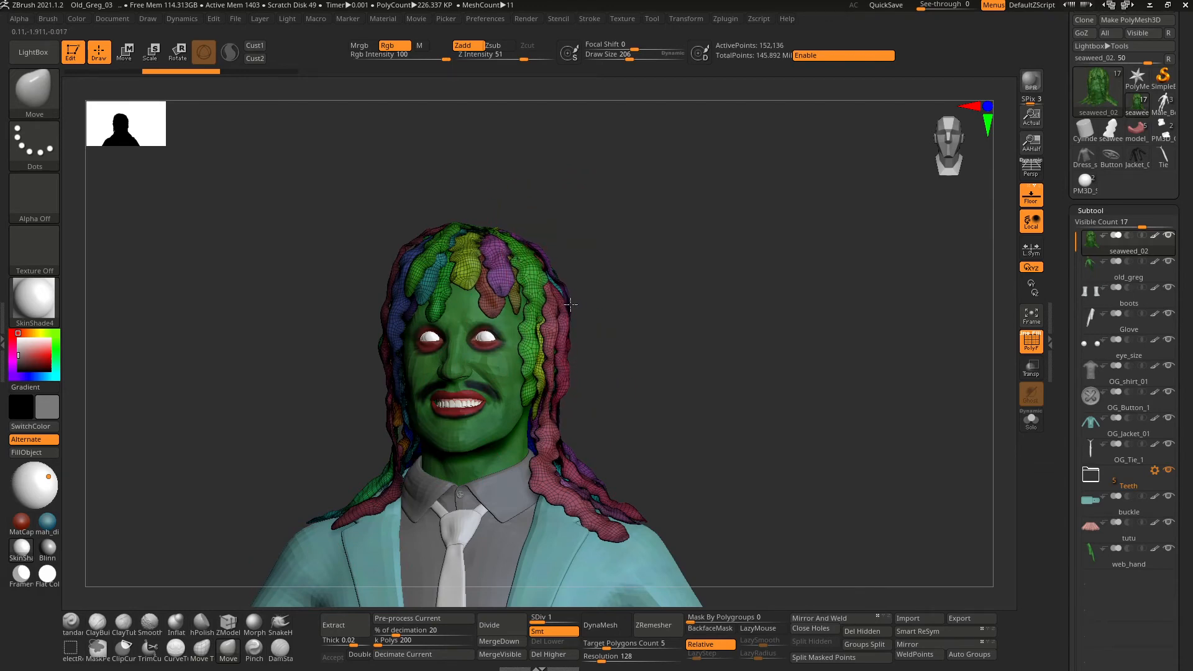
mouse_move(615, 303)
right_mouse_down()
mouse_move(557, 305)
mouse_move(645, 319)
mouse_move(508, 315)
mouse_move(615, 314)
right_mouse_up()
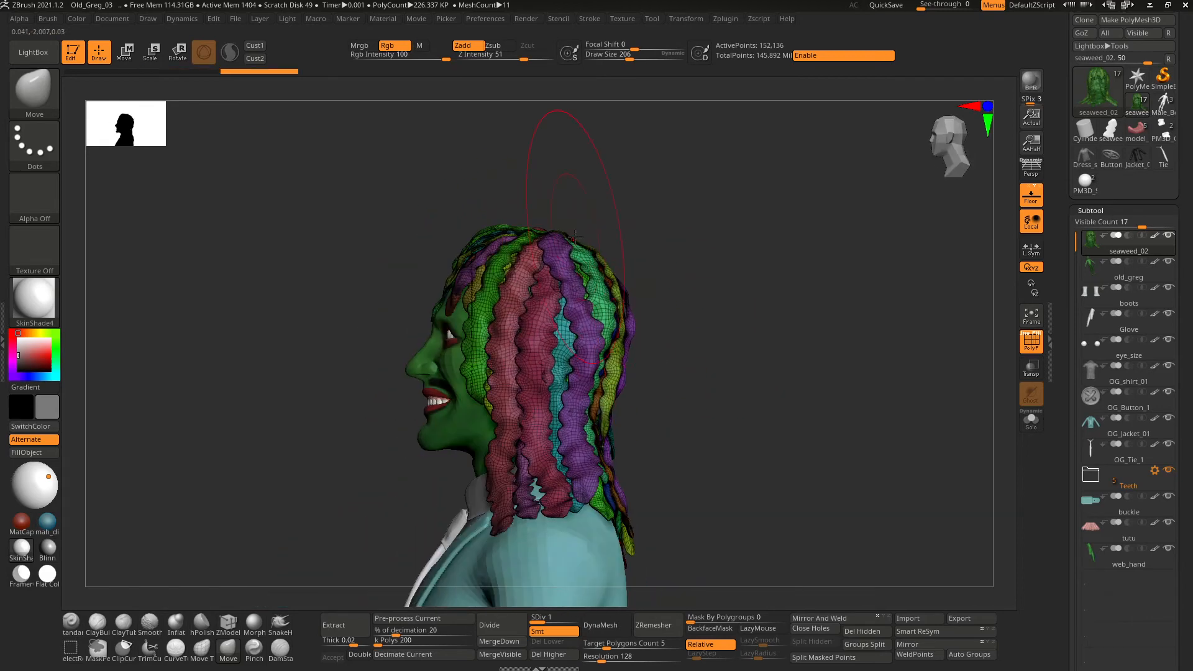
right_click_drag(561, 221, 868, 389)
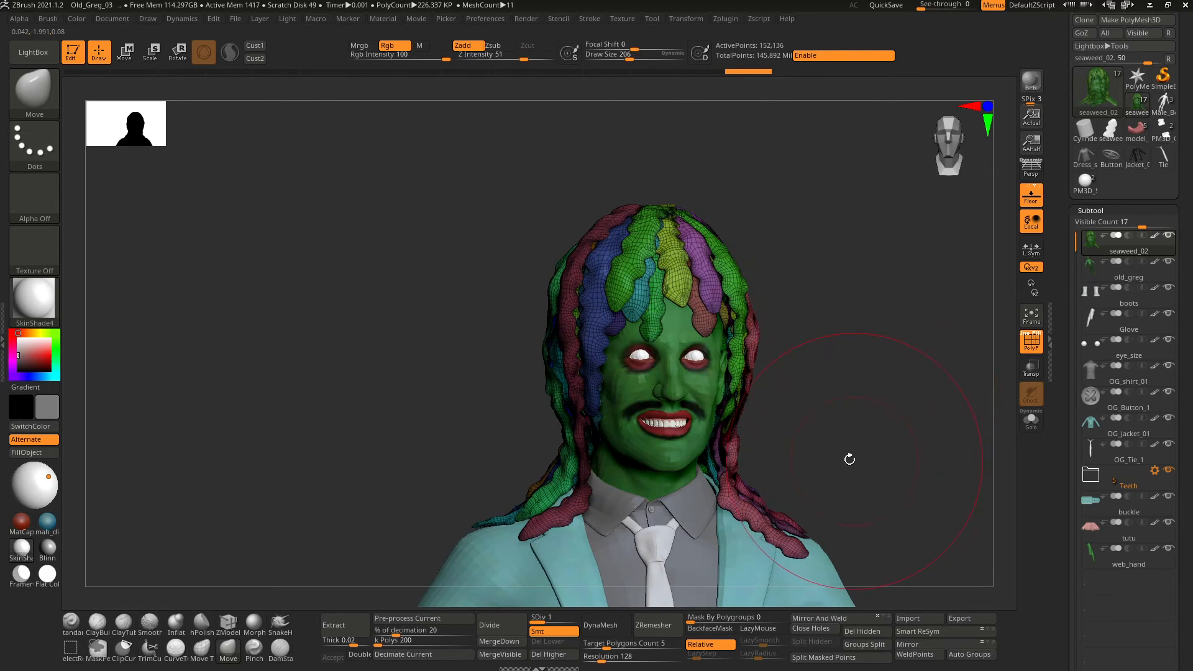
Step: Make the tutu the active subtool
right_click_drag(849, 458, 720, 326, "alt")
right_click_drag(663, 279, 660, 304, "alt")
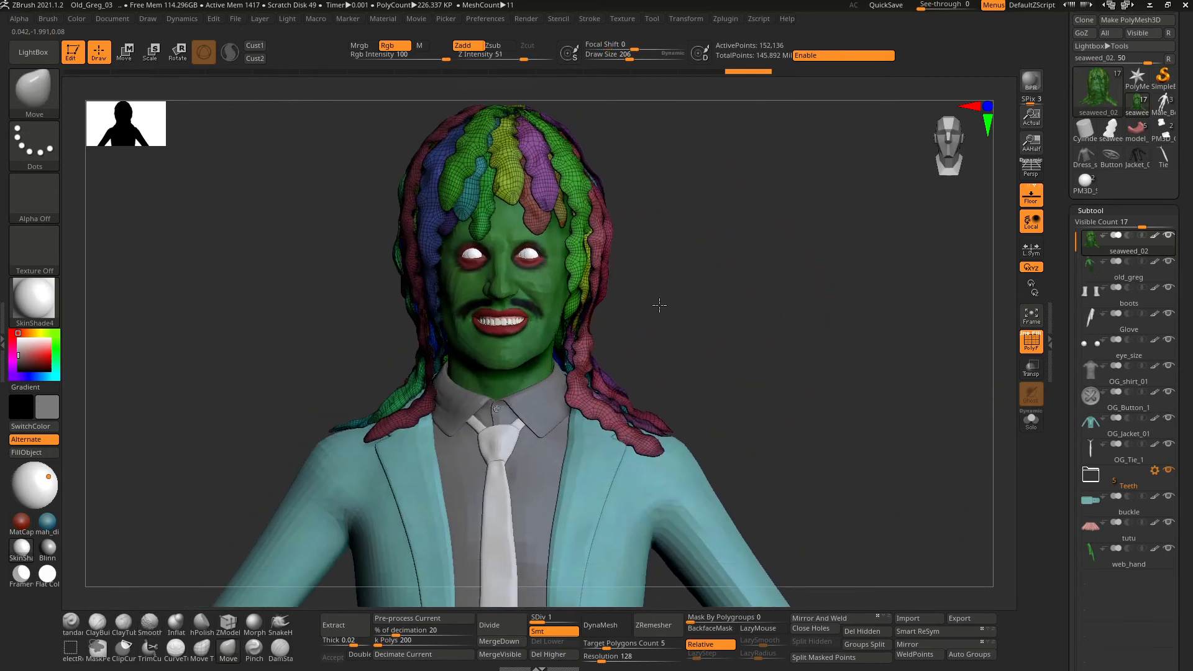
right_click_drag(512, 534, 479, 328, "alt")
right_click_drag(542, 396, 525, 244, "alt")
right_click_drag(543, 553, 522, 273, "alt")
right_click_drag(459, 388, 484, 332, "alt")
left_click(535, 302, "alt")
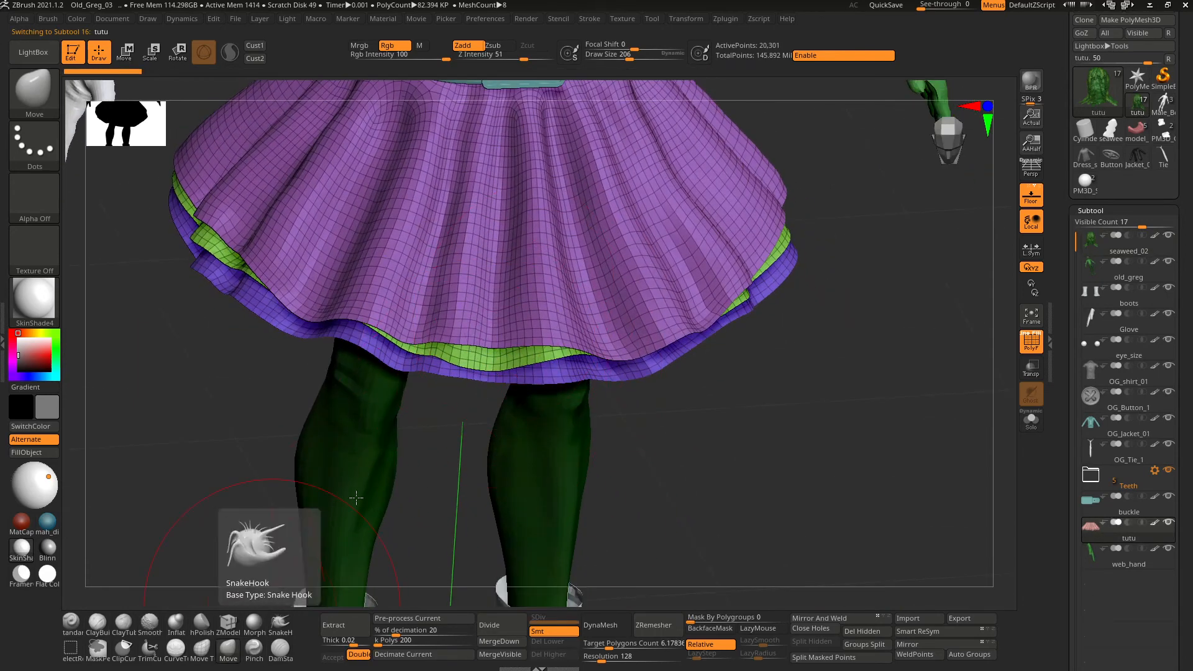
Step: Set the draw size to 292 and pull one side of the tutu outward with the Move brush
mouse_move(513, 304)
right_mouse_down()
mouse_move(466, 342)
mouse_move(578, 346)
mouse_move(613, 299)
right_mouse_up()
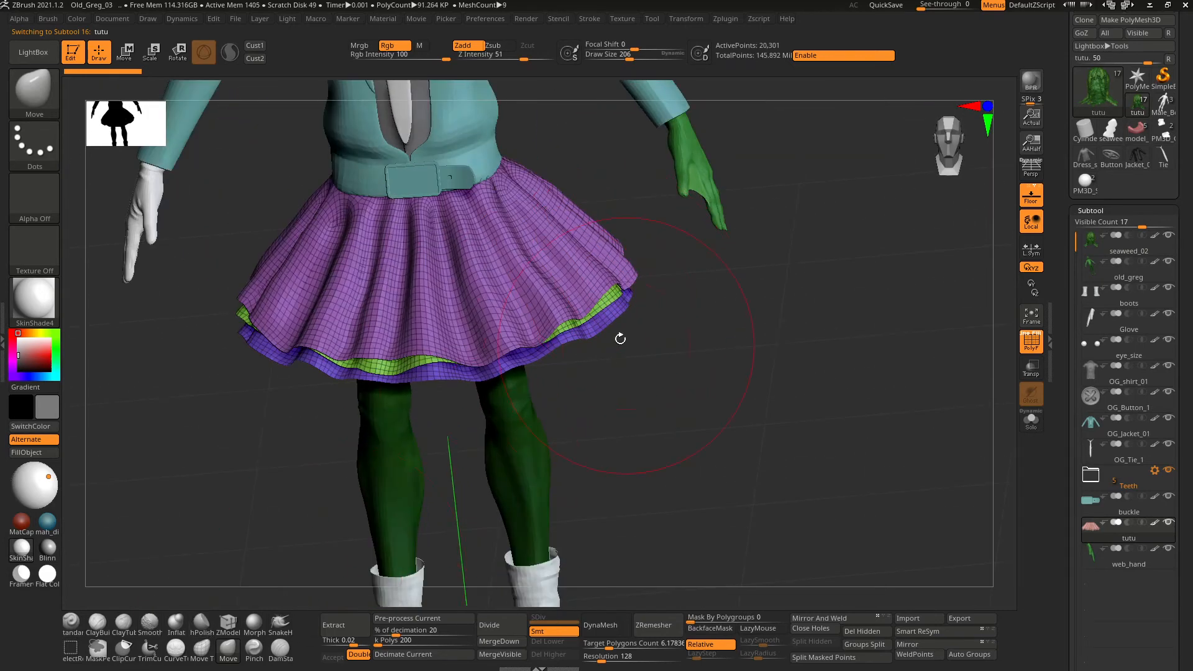
key("space")
left_click_drag(588, 245, 595, 246)
mouse_move(628, 299)
left_mouse_down()
mouse_move(665, 338)
mouse_move(624, 371)
left_mouse_up()
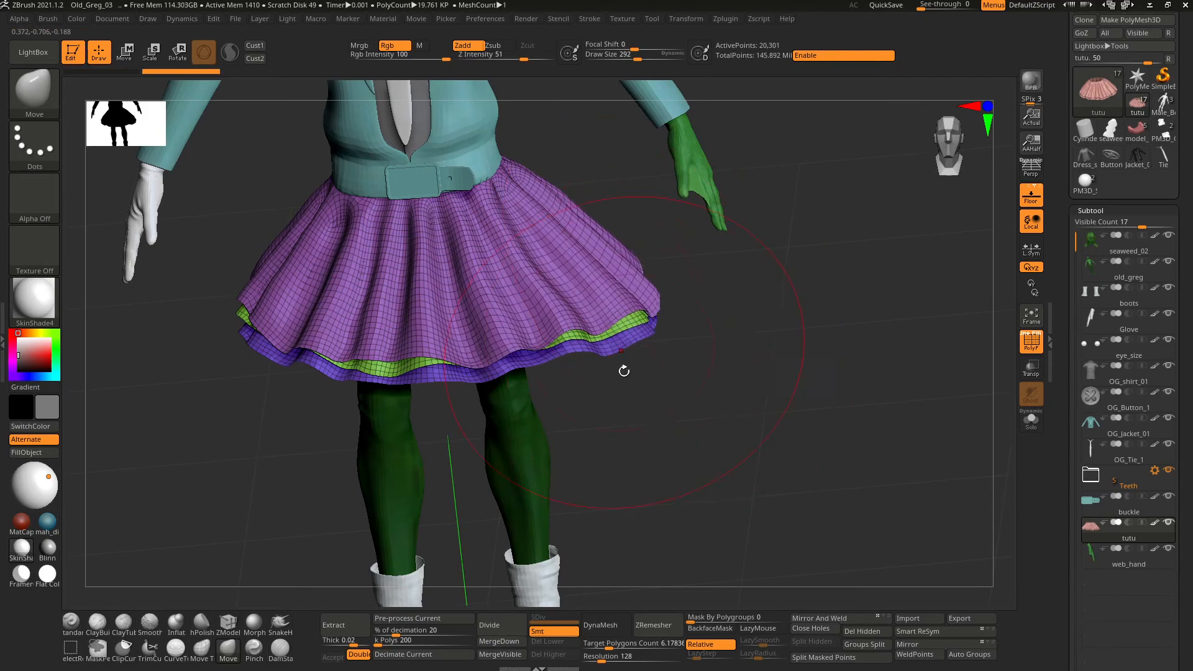
Step: Reshape all layers of the tutu's hem together with further Move brush strokes from the side
right_click_drag(624, 370, 619, 338)
left_click_drag(586, 247, 606, 258)
left_click_drag(659, 292, 661, 348)
mouse_move(668, 360)
right_mouse_down()
mouse_move(594, 367)
mouse_move(659, 363)
right_mouse_up()
left_click_drag(608, 342, 582, 337)
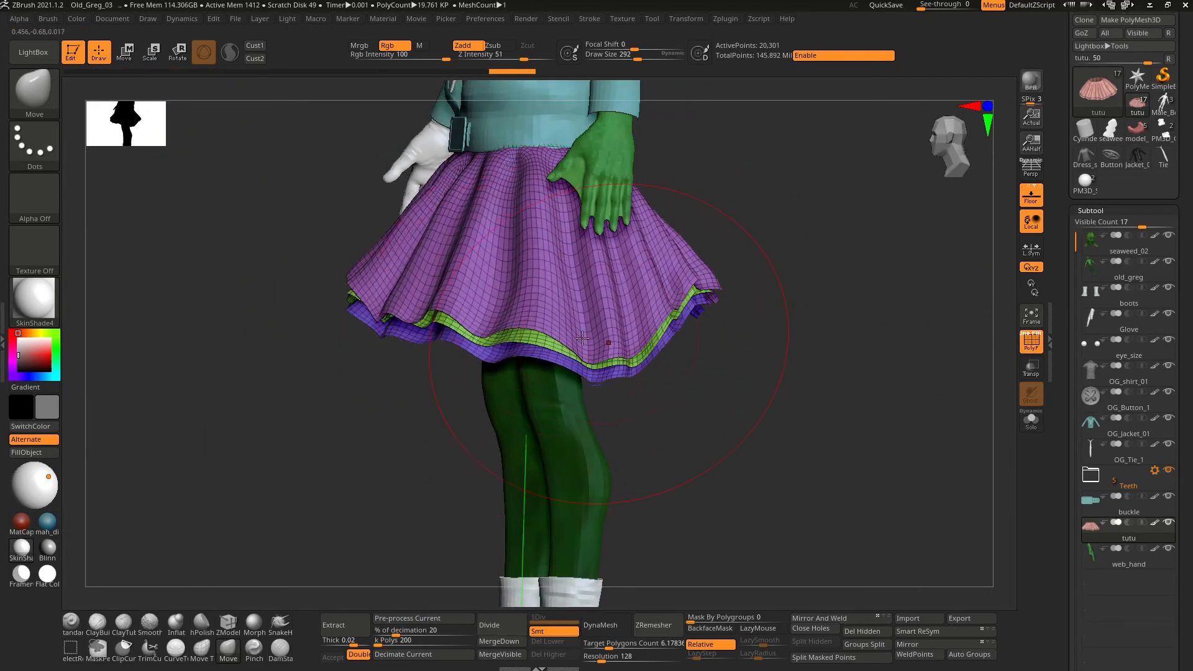
Step: Switch to the Move Topological brush and pull only the green middle layer of the tutu's front hem downward and outward
right_click_drag(582, 337, 615, 345)
left_click_drag(172, 284, 139, 239)
right_click_drag(350, 272, 489, 311, "alt")
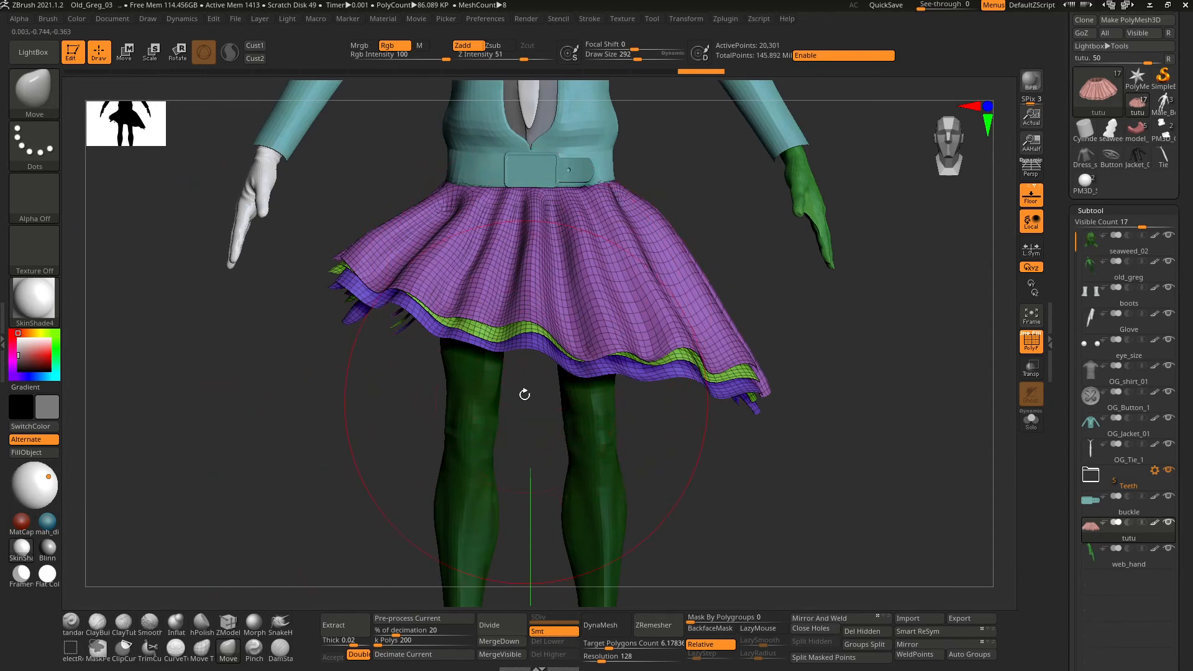
left_click(203, 659)
right_click_drag(398, 348, 472, 338, "ctrl")
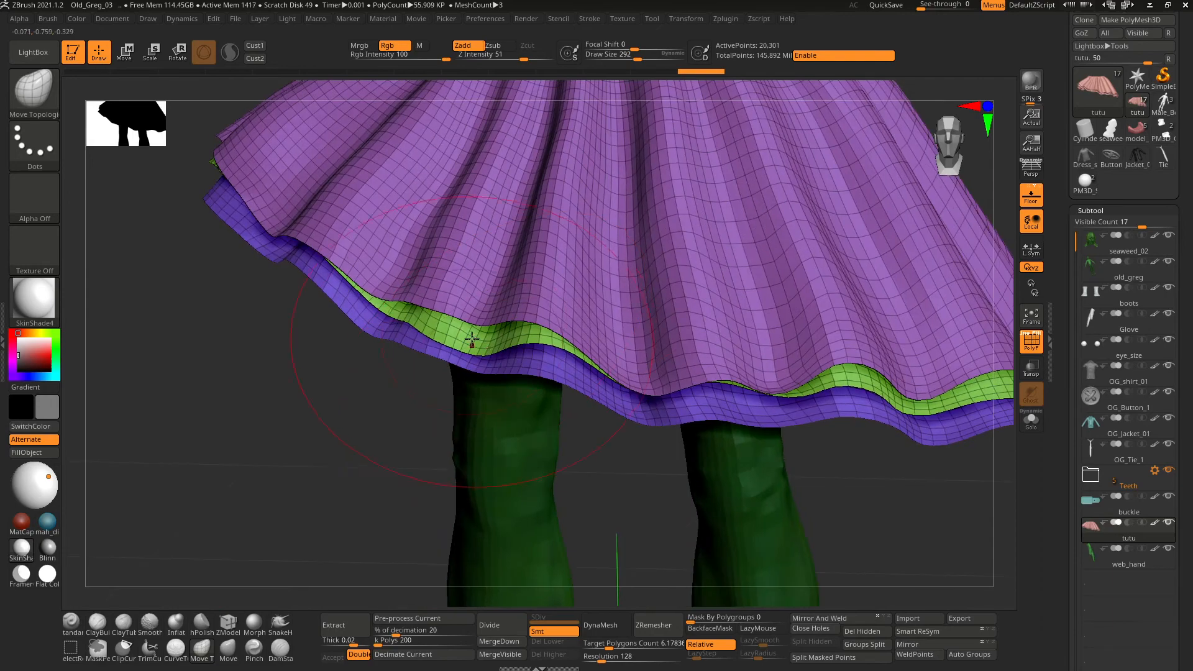
left_click_drag(472, 339, 448, 382)
right_click_drag(420, 339, 393, 317)
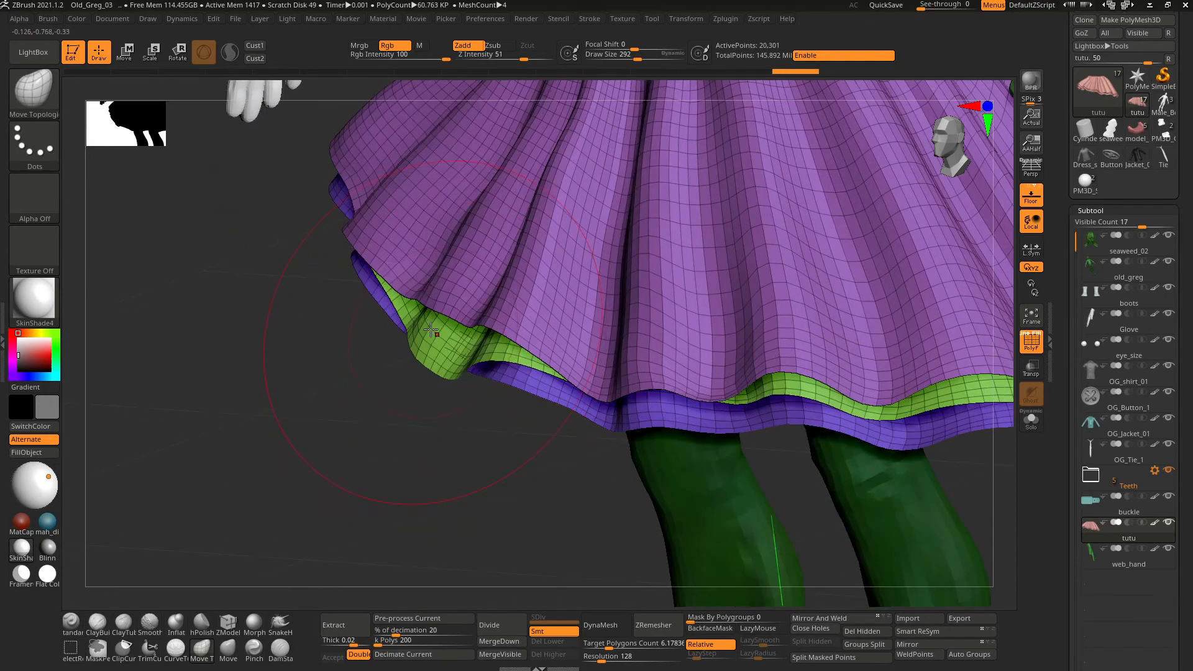
left_click_drag(364, 318, 367, 317)
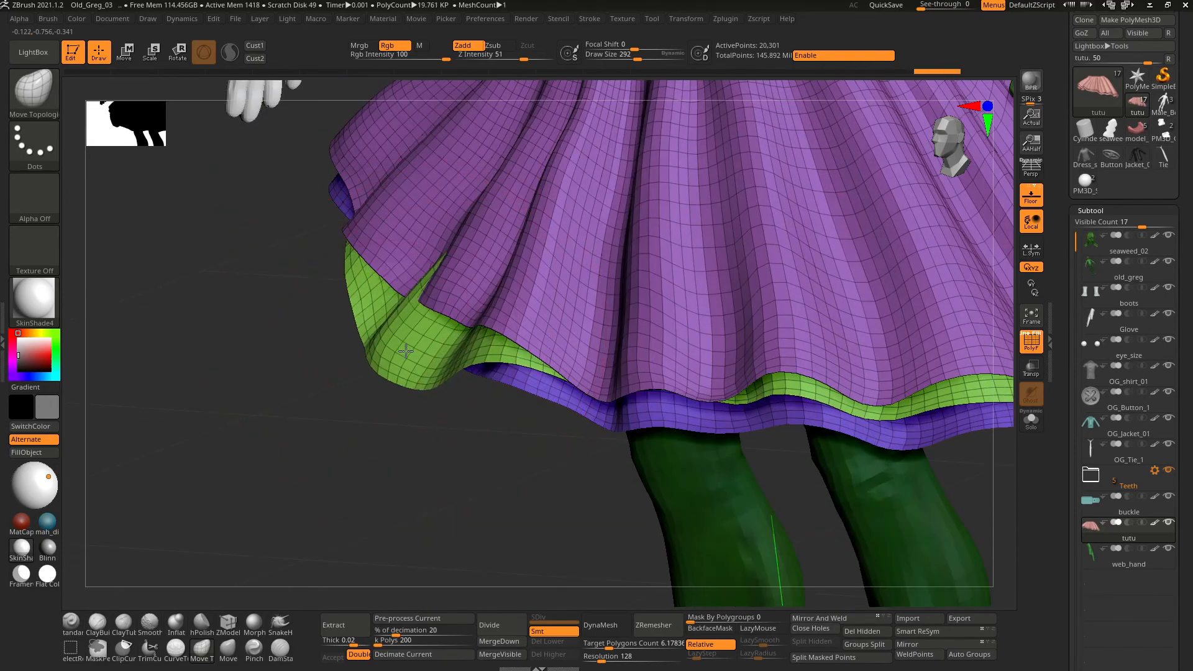
Step: Push the green hem layer back beneath the purple top layer where it pokes through, using the Move Topological brush
right_click_drag(406, 351, 384, 341)
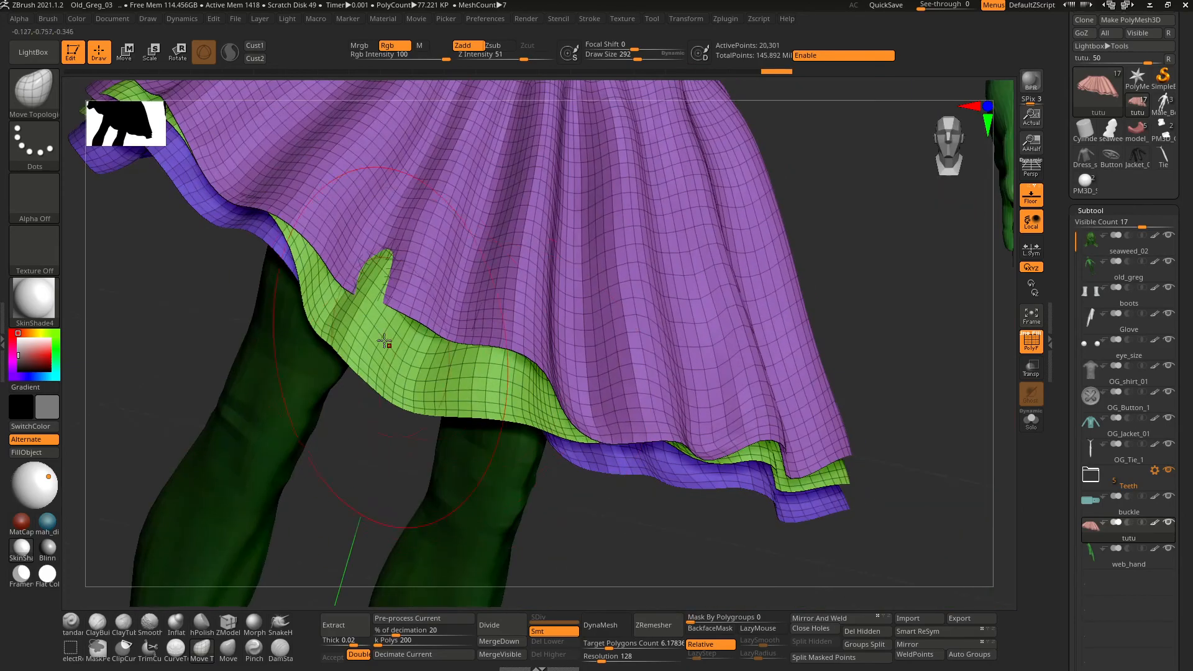
mouse_move(384, 342)
left_mouse_down()
mouse_move(366, 326)
mouse_move(379, 339)
left_mouse_up()
right_click_drag(379, 339, 389, 352)
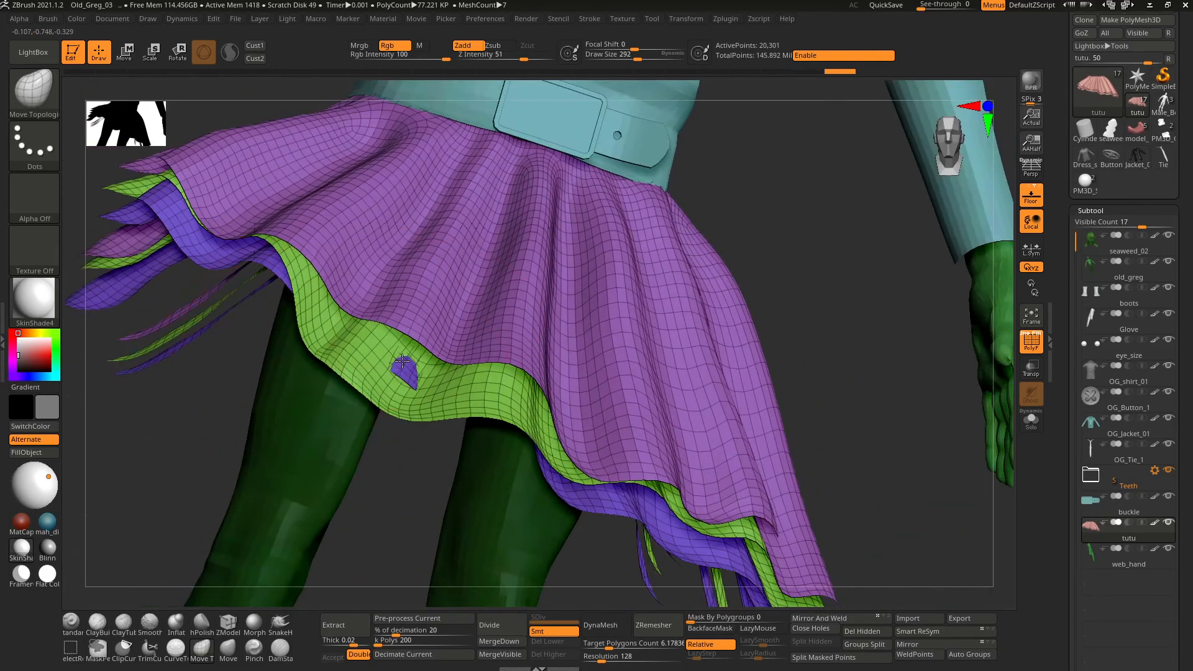
mouse_move(387, 407)
right_mouse_down()
mouse_move(381, 361)
mouse_move(409, 445)
mouse_move(507, 211)
right_mouse_up()
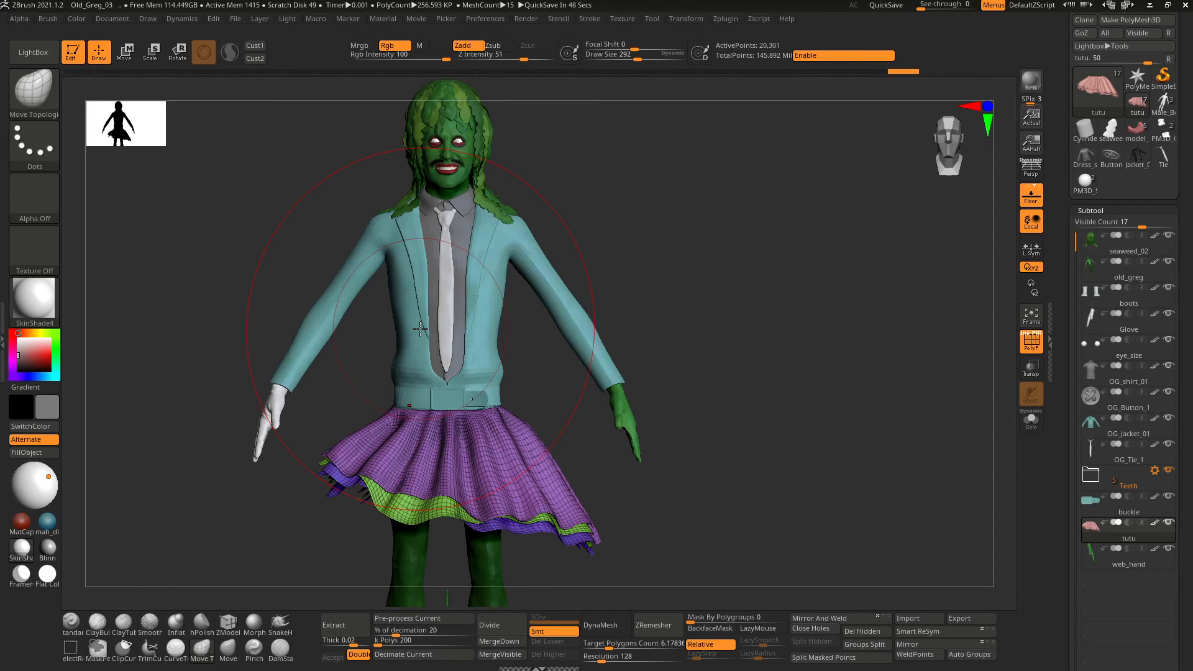
left_click_drag(354, 112, 403, 214)
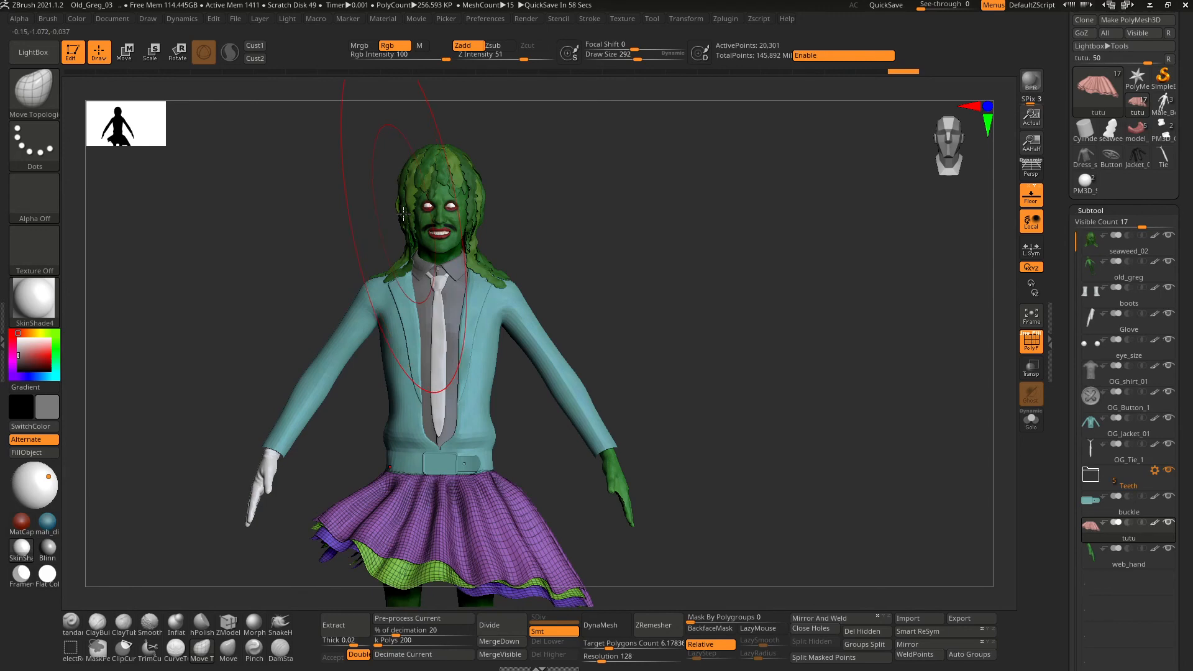
scroll(631, 333, "up", 4)
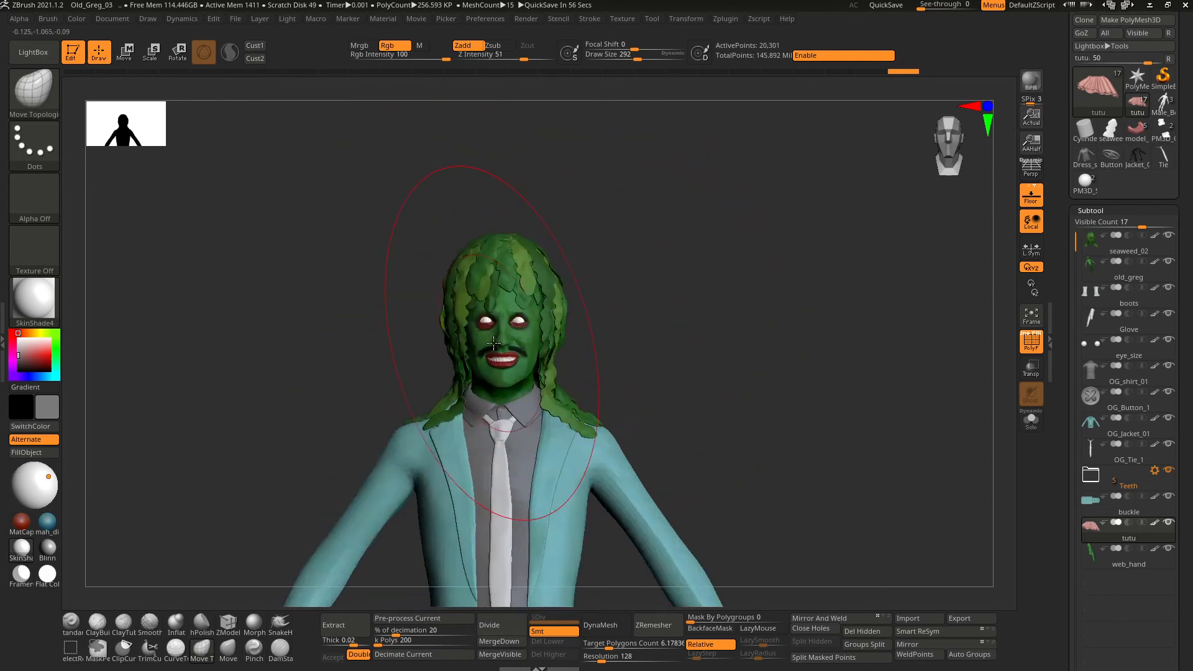
right_click_drag(493, 343, 598, 407)
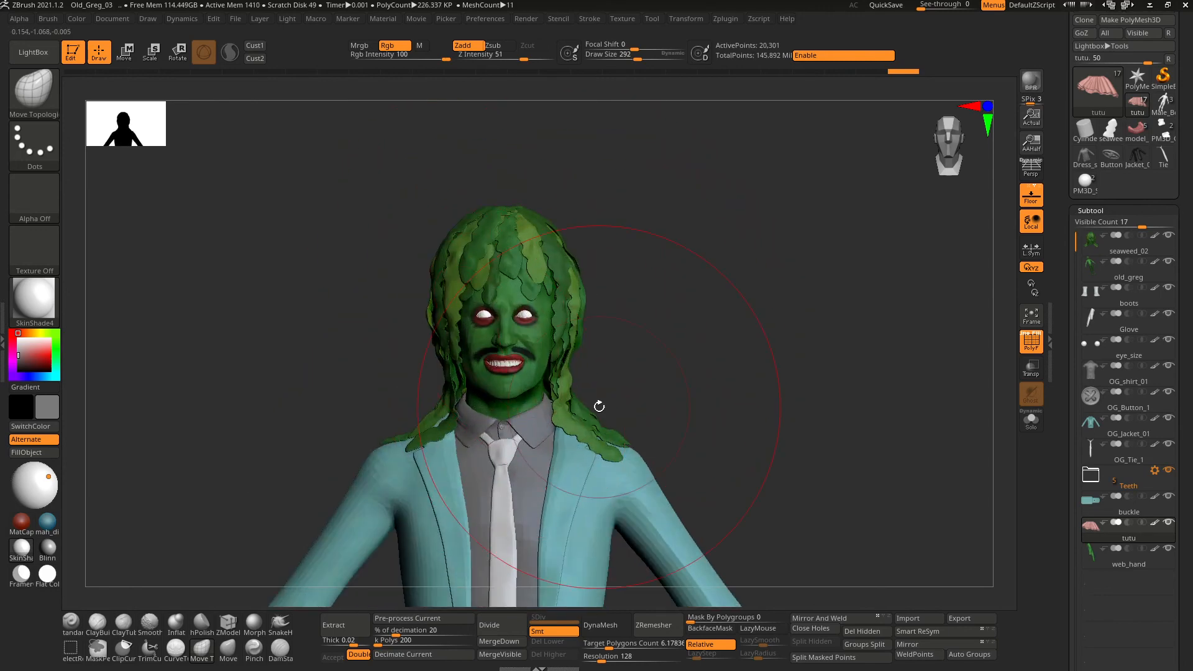